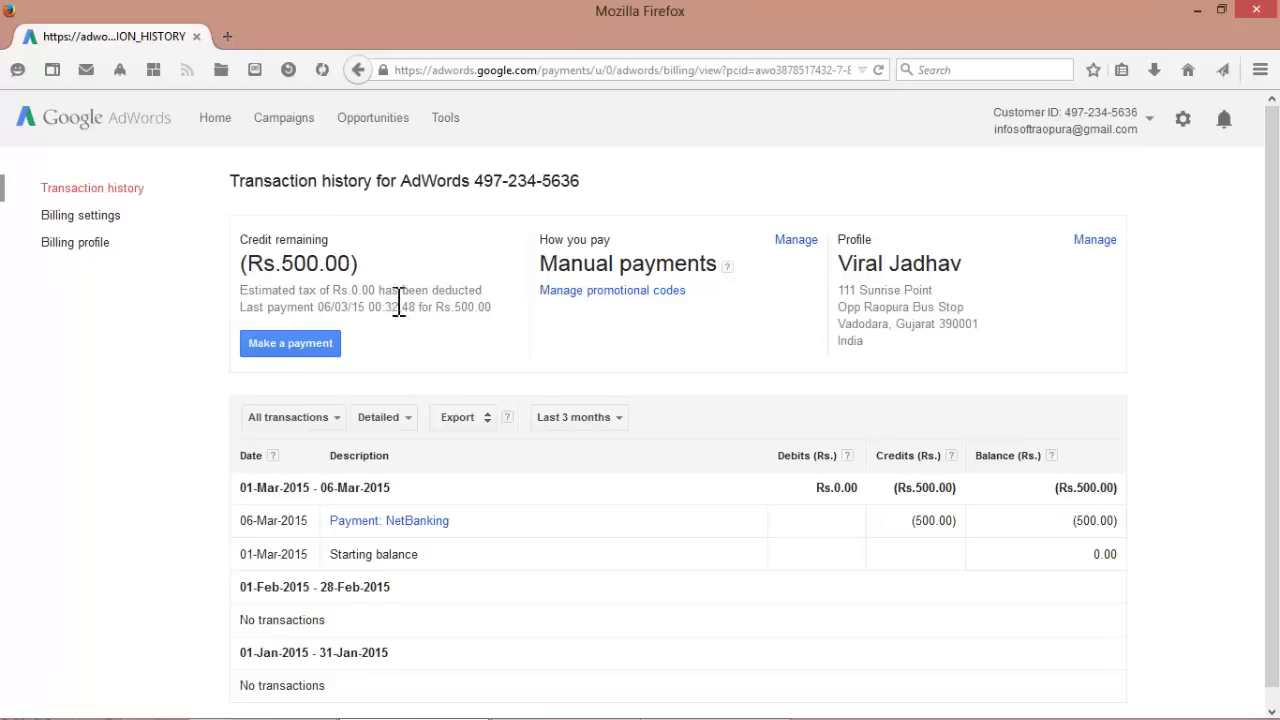
- Review the remaining credit, the deducted tax estimate and the March balance in the AdWords transaction history
scroll(1275, 222, "down", 1)
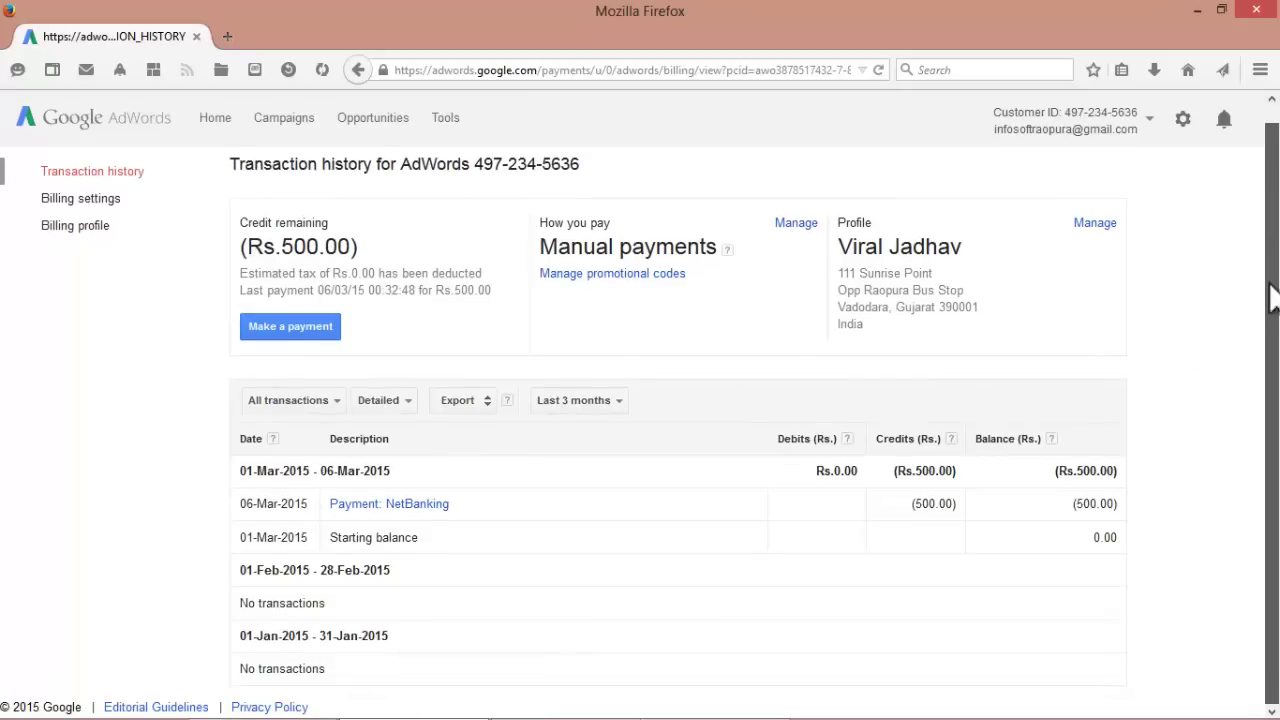
double_click(1081, 470)
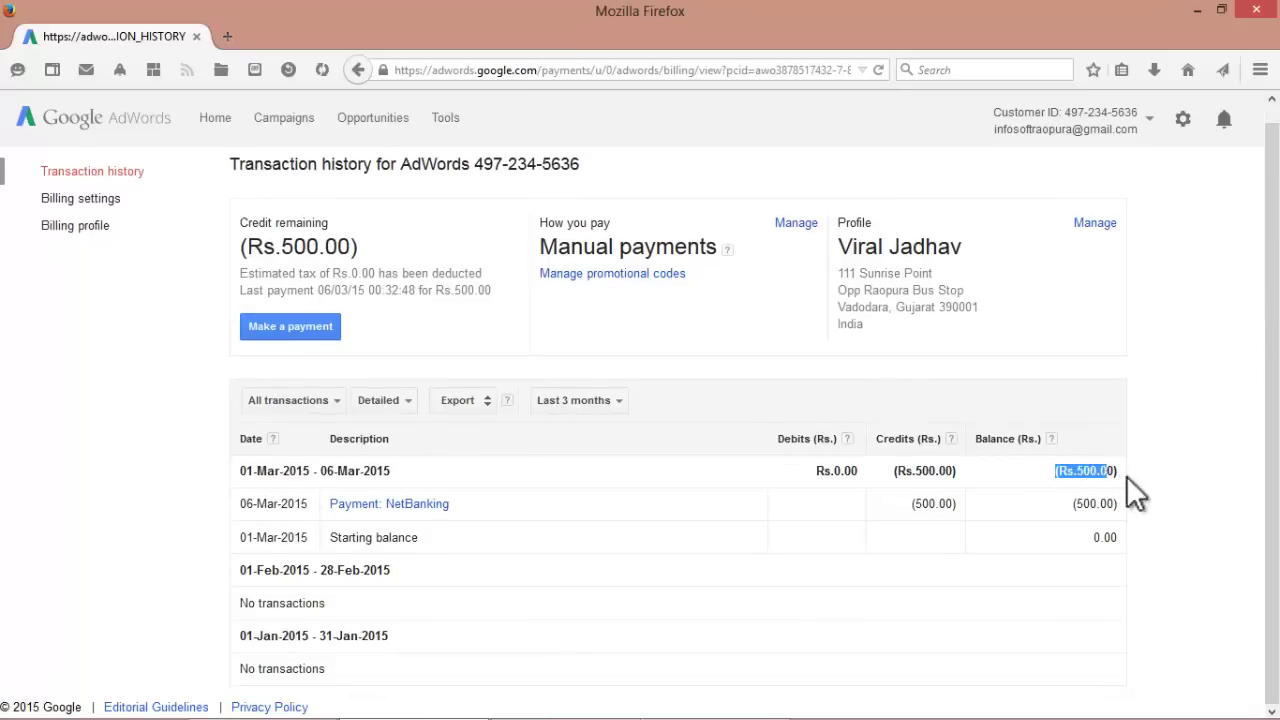
left_click(1156, 476)
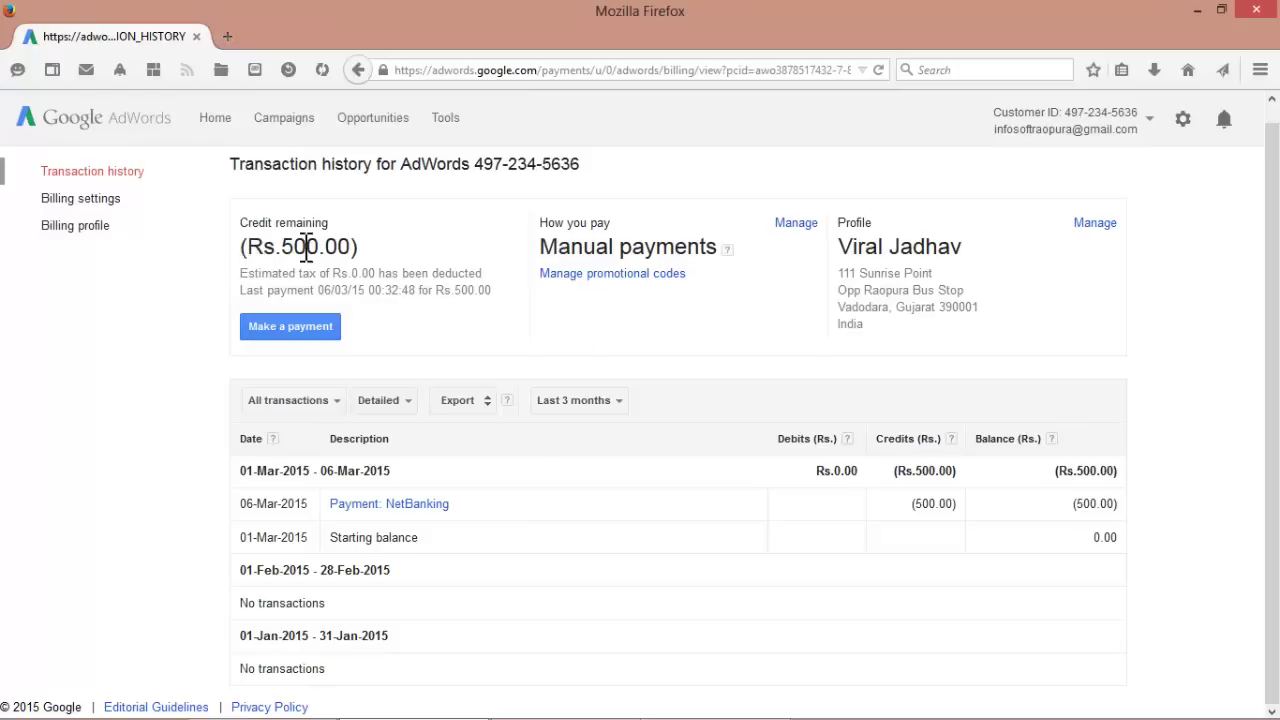
triple_click(360, 250)
left_click(360, 272)
triple_click(362, 273)
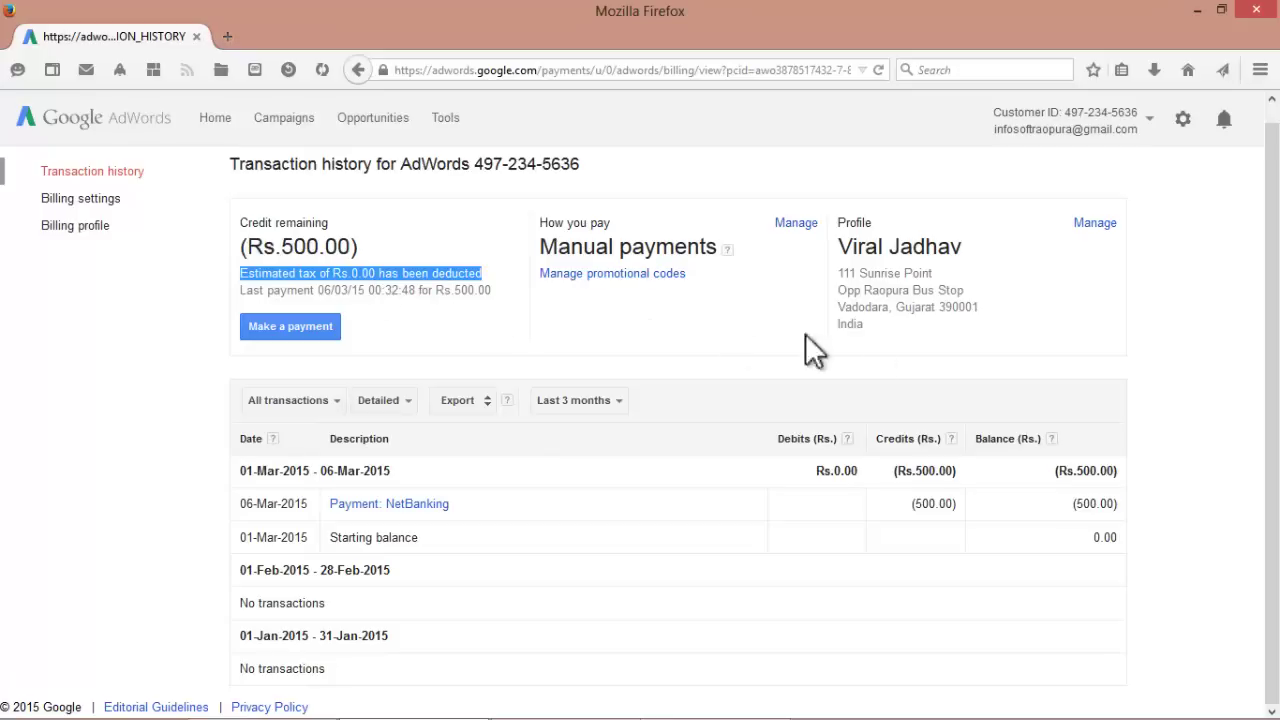
left_click(1150, 285)
scroll(1271, 277, "up", 1)
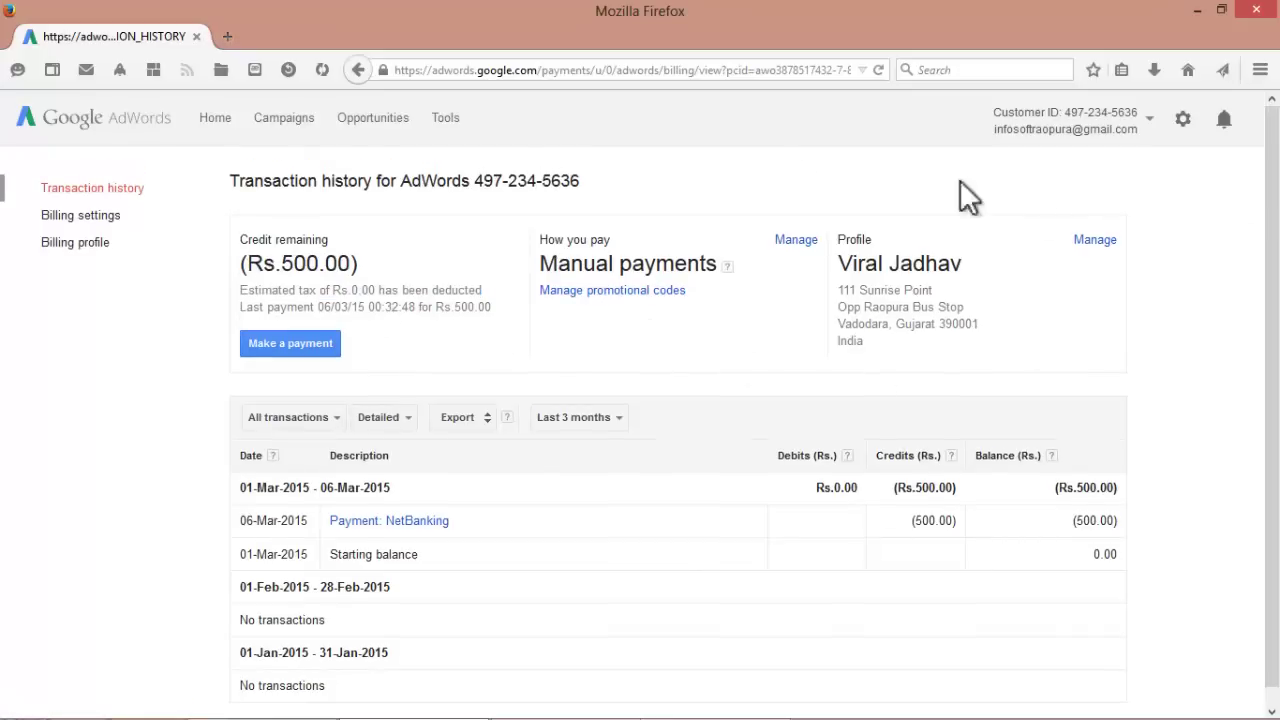
- Open Keyword Planner and expand the option to search for new keyword and ad group ideas
left_click(447, 120)
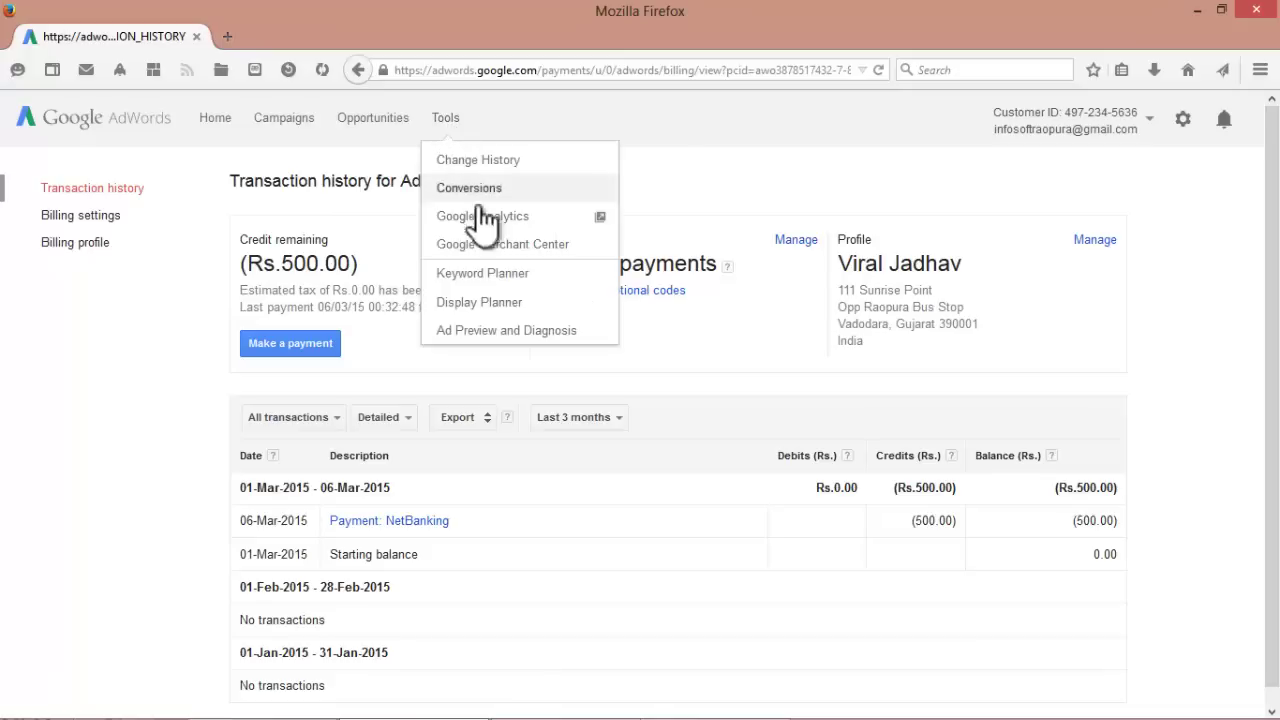
left_click(528, 280)
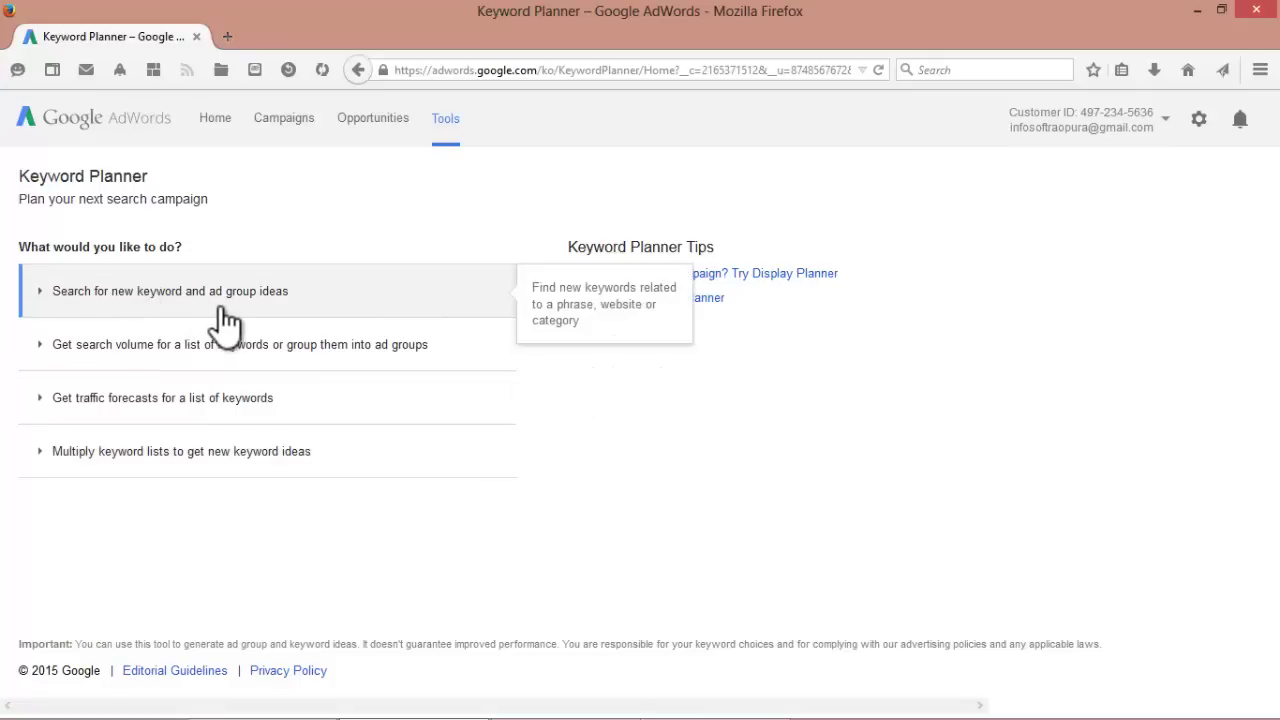
left_click(332, 295)
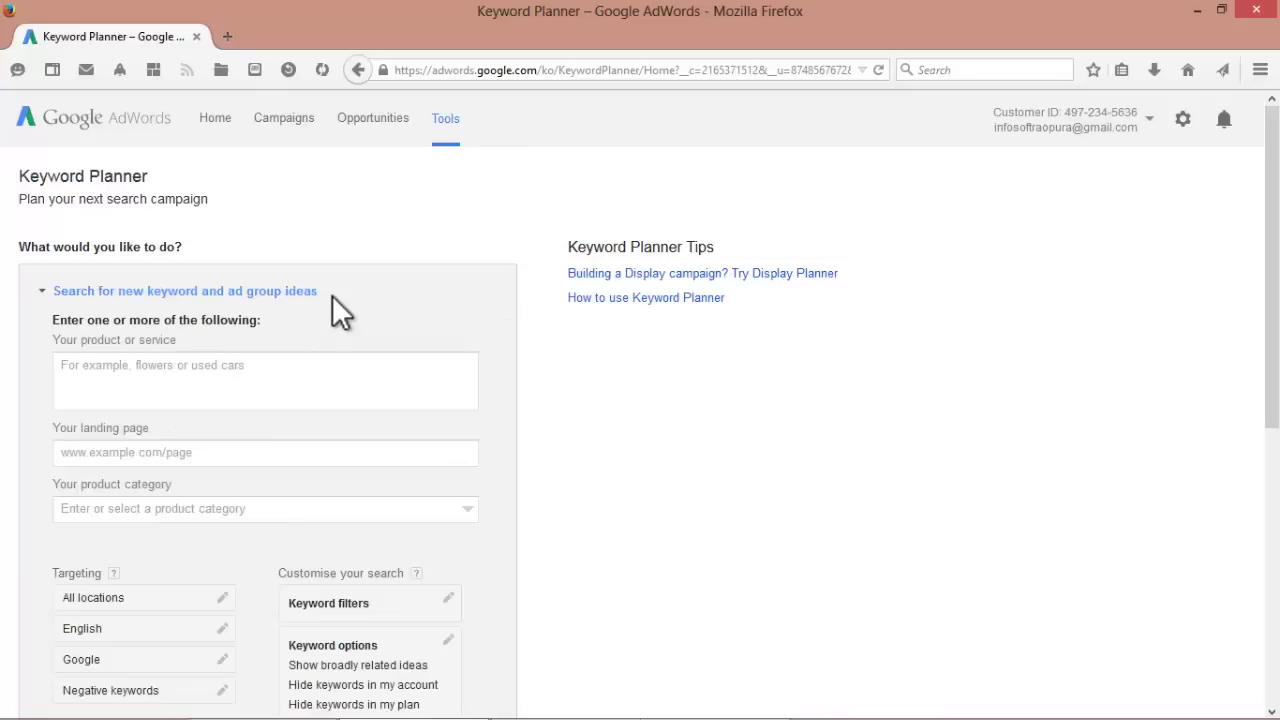
- Enter "digital marketing" as the product or service, leave landing page and category empty, and get the keyword ideas
scroll(1271, 200, "down", 2)
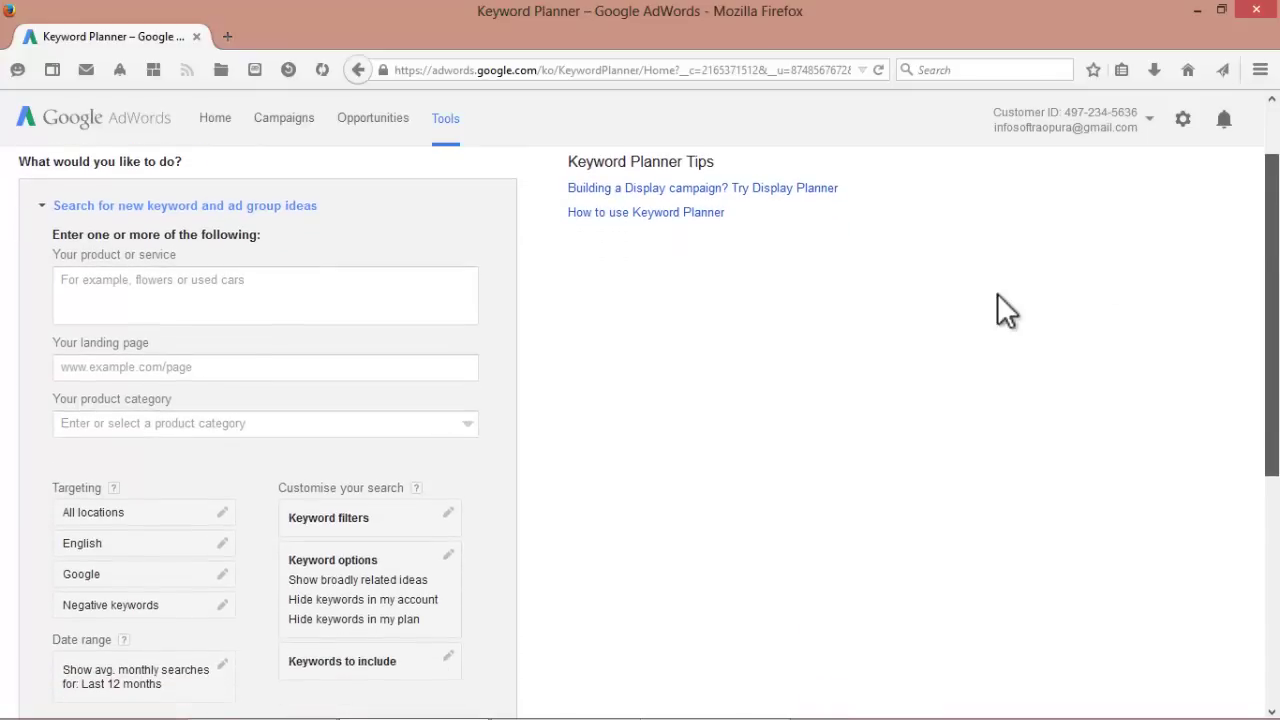
left_click(232, 285)
type("digital marketing")
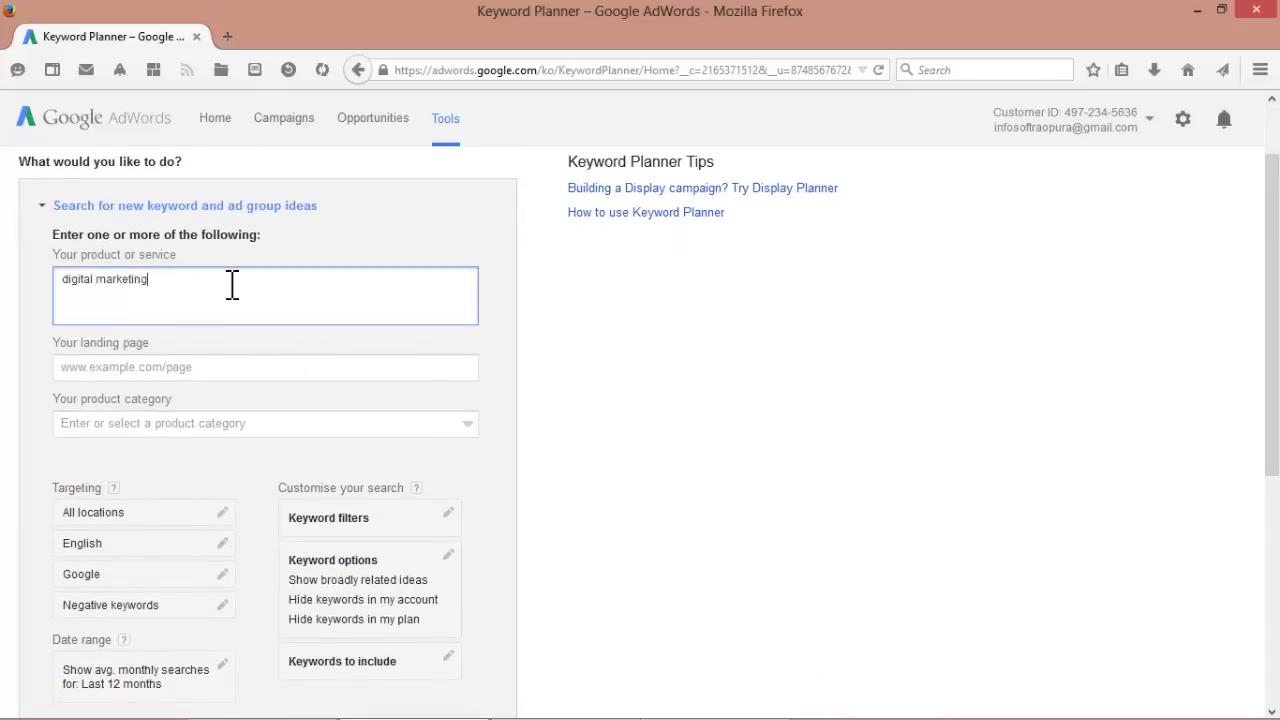
left_click(174, 368)
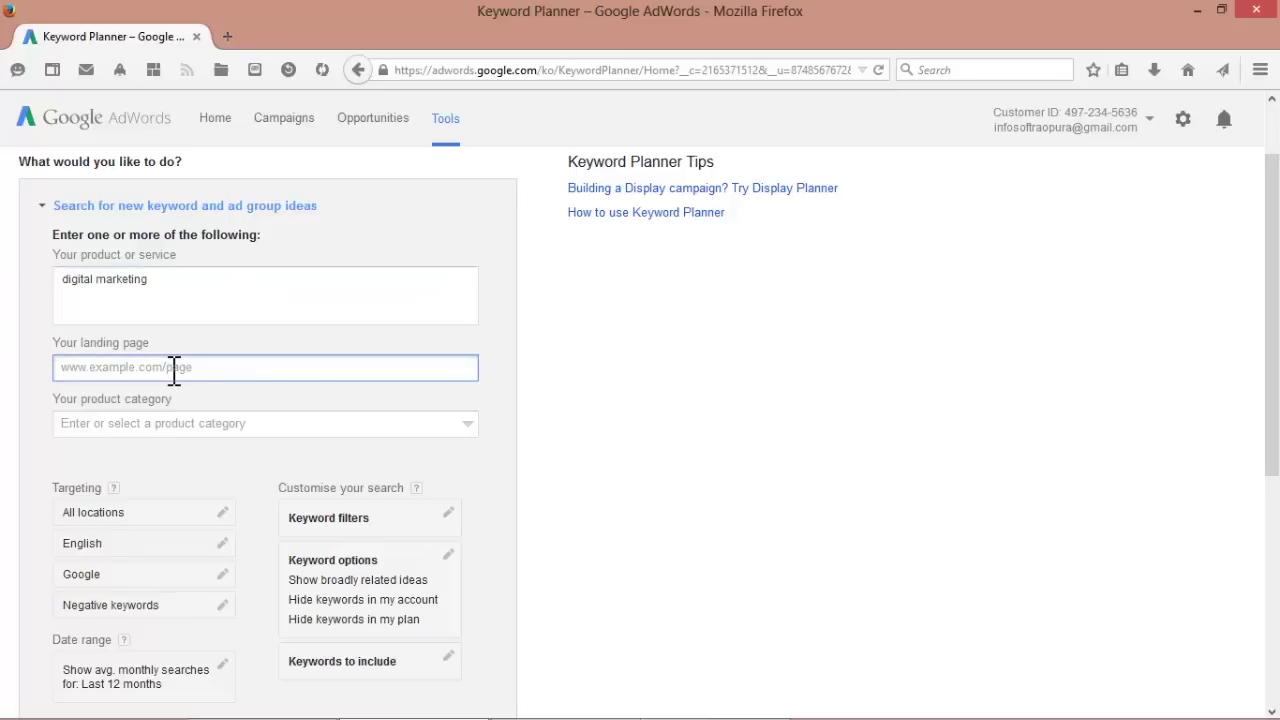
left_click(140, 432)
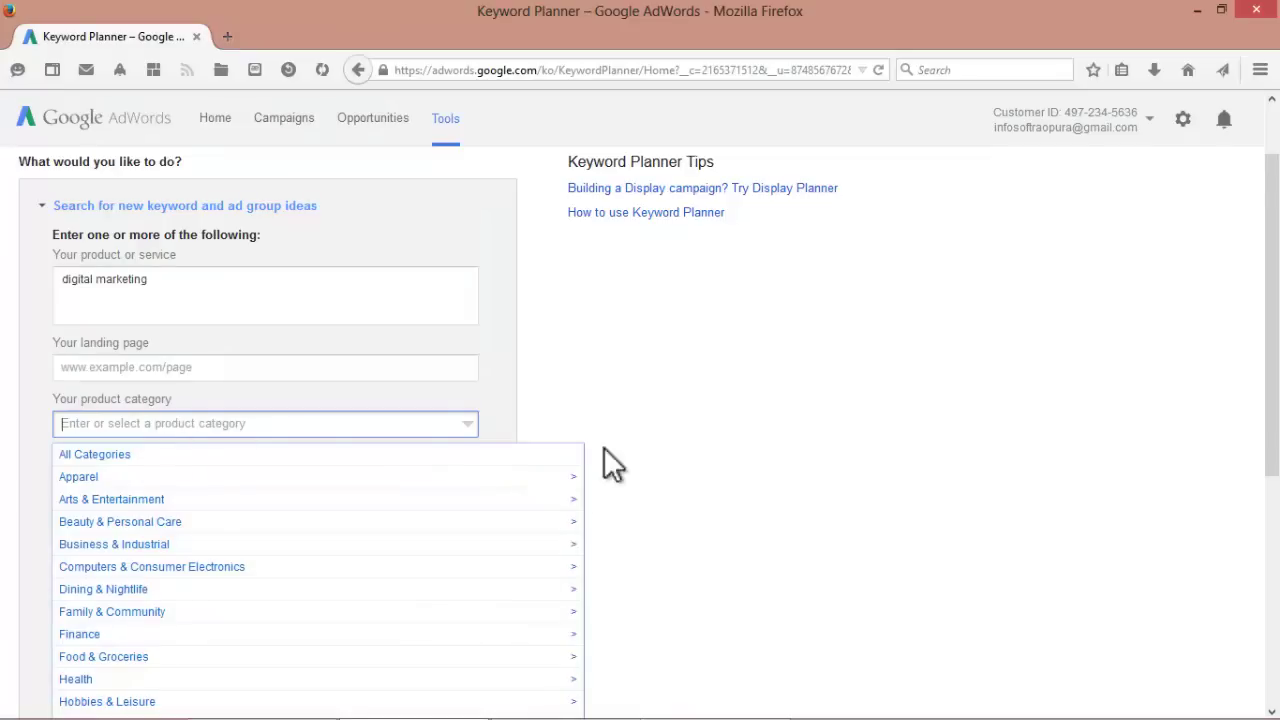
left_click(1248, 310)
left_click_drag(1270, 270, 1272, 356)
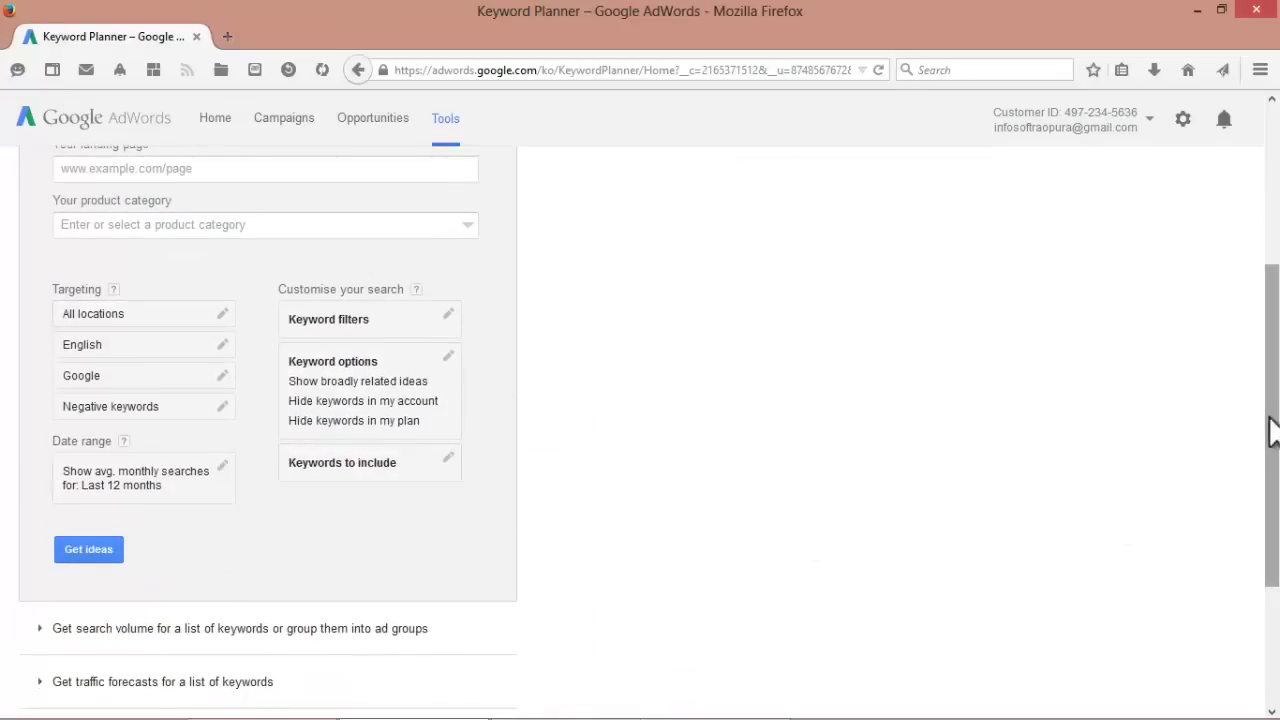
left_click_drag(1272, 430, 1273, 350)
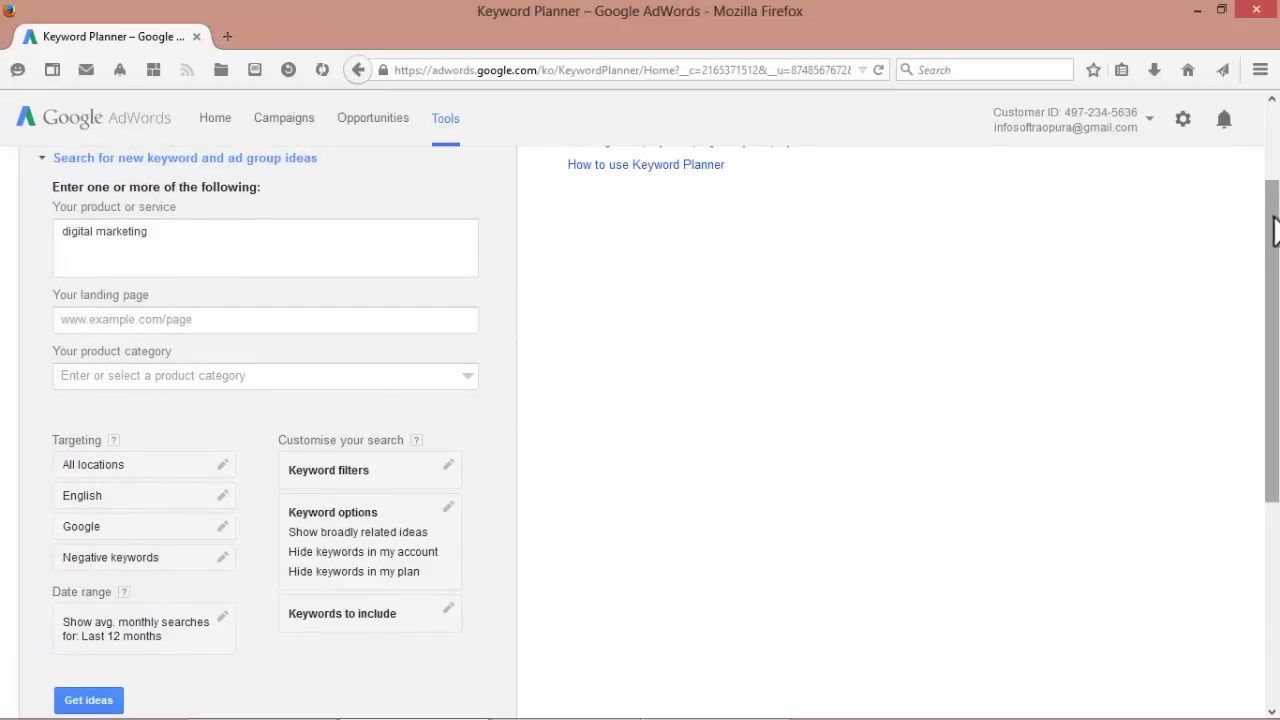
scroll(1274, 230, "down", 3)
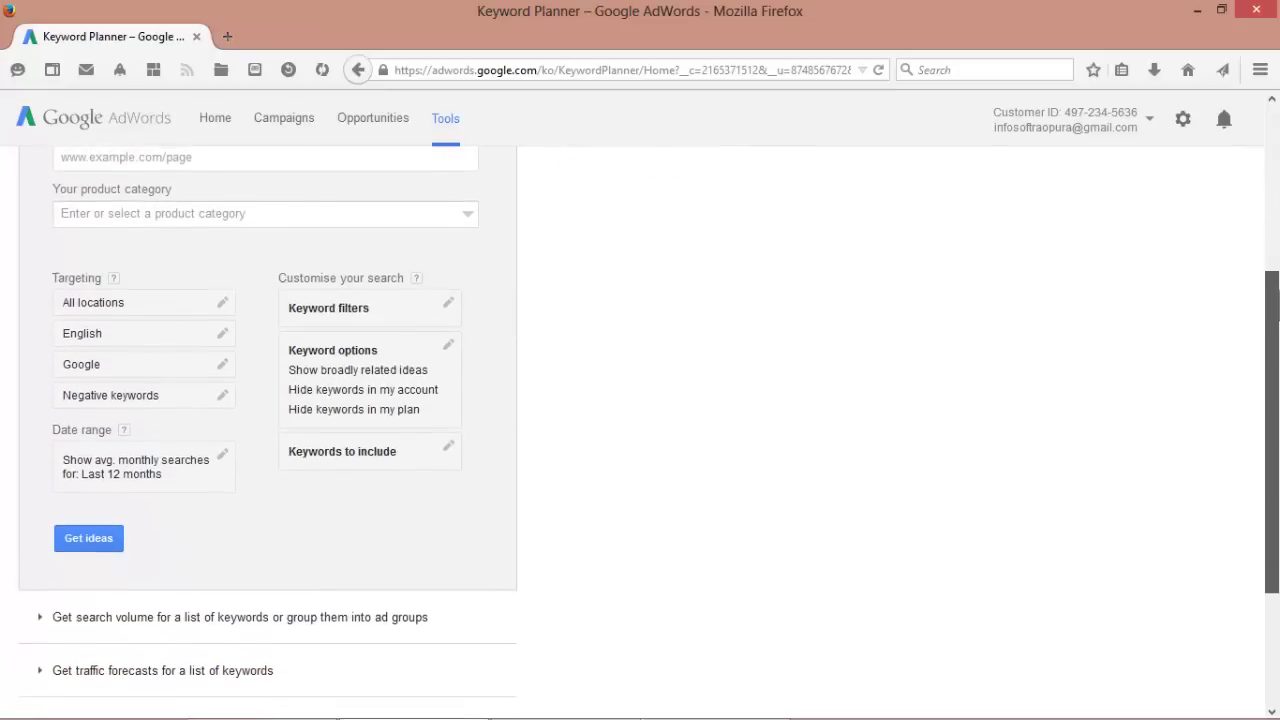
left_click(89, 537)
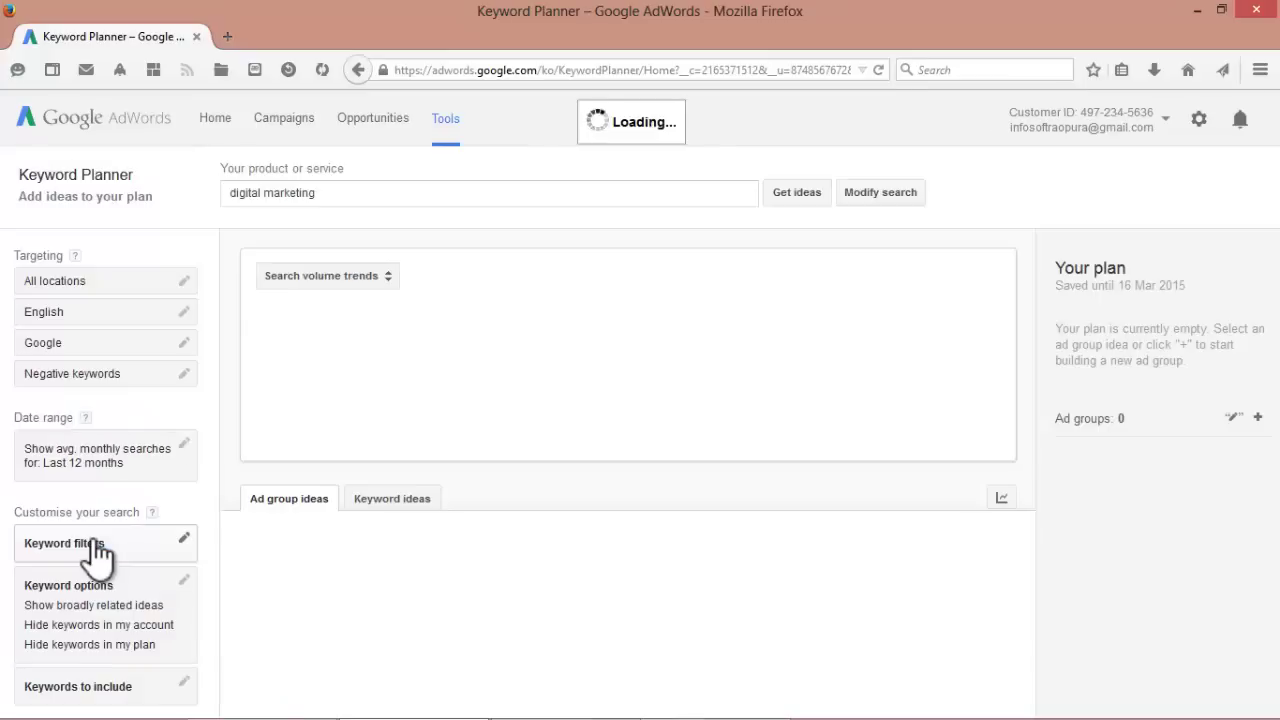
- Open the Course Digital ad group from the ad group ideas to list its keywords
left_click_drag(1270, 270, 1274, 364)
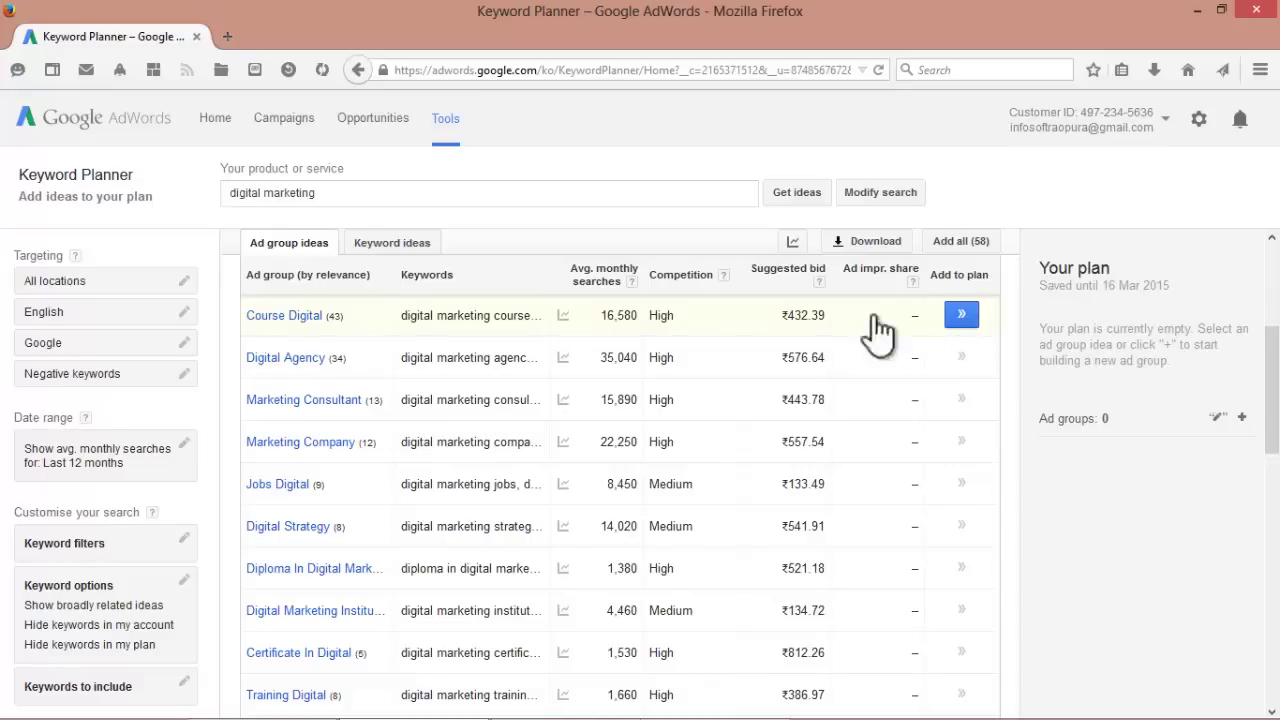
left_click(278, 318)
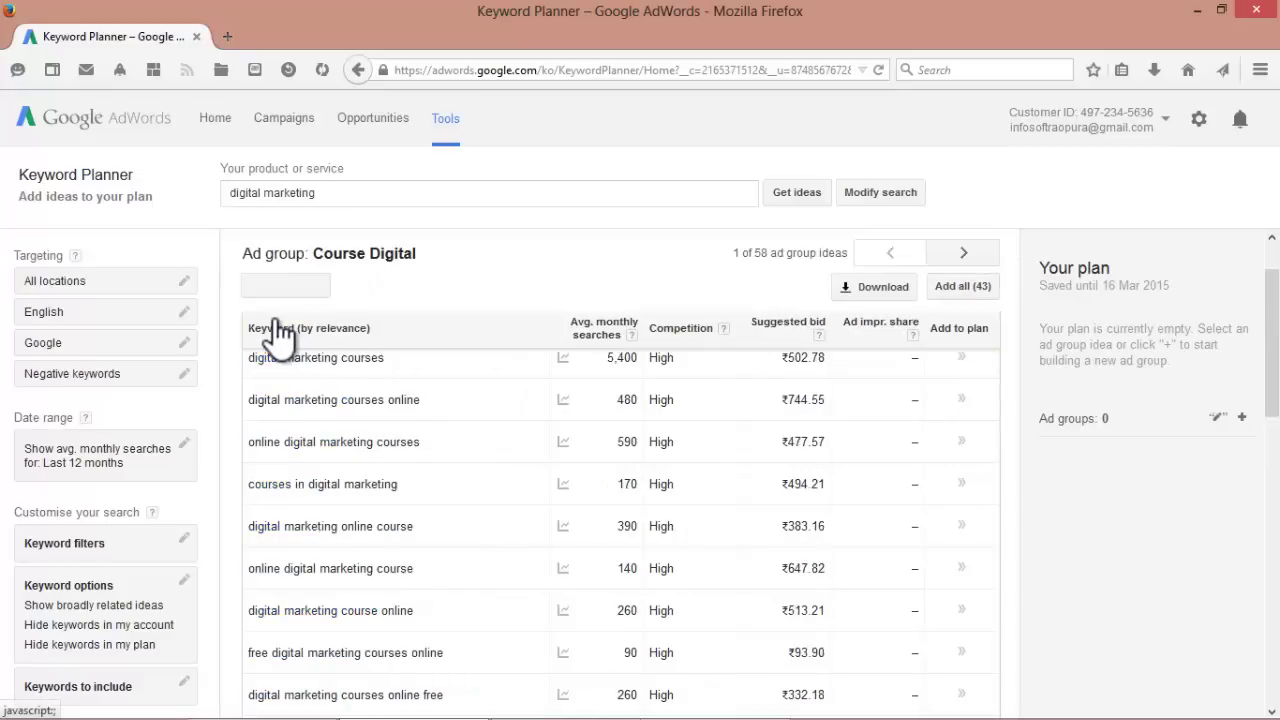
scroll(794, 389, "up", 2)
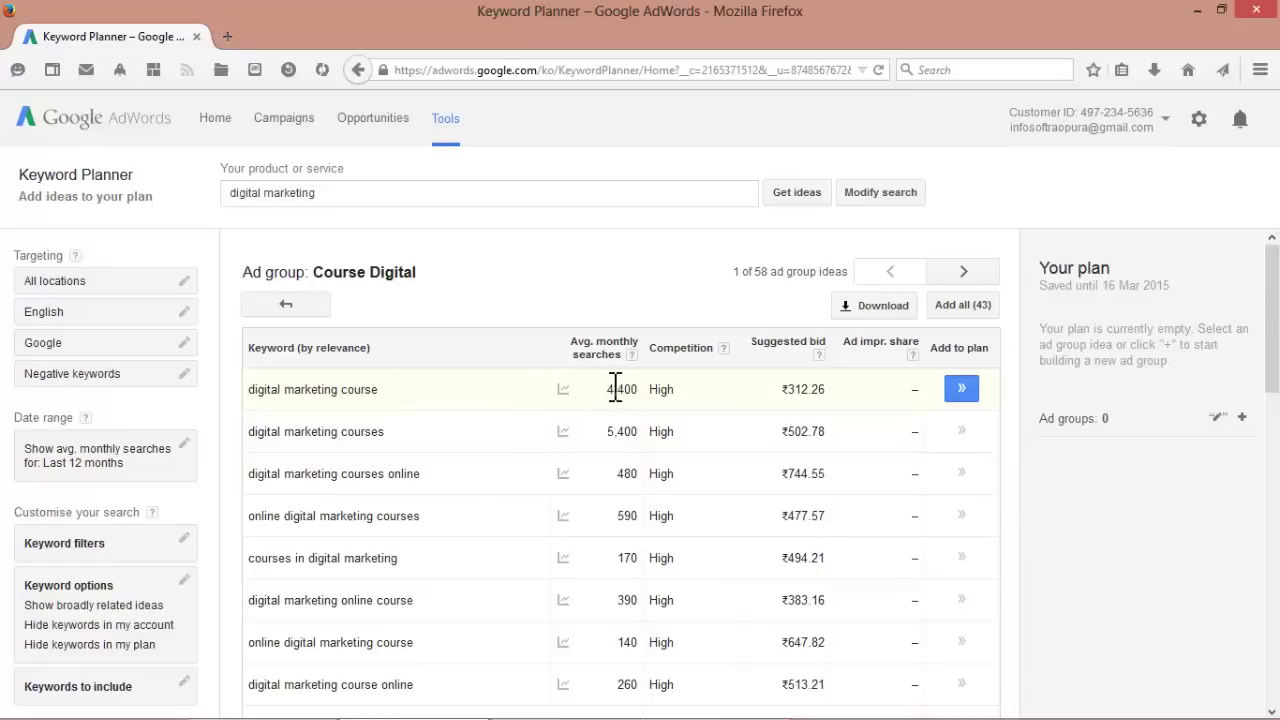
- Examine the first Course Digital keywords, their average monthly searches, the first one's suggested bid and the trend chart for "courses in digital marketing"
left_click_drag(606, 389, 640, 390)
left_click(693, 398)
left_click_drag(782, 389, 811, 399)
left_click_drag(267, 431, 483, 433)
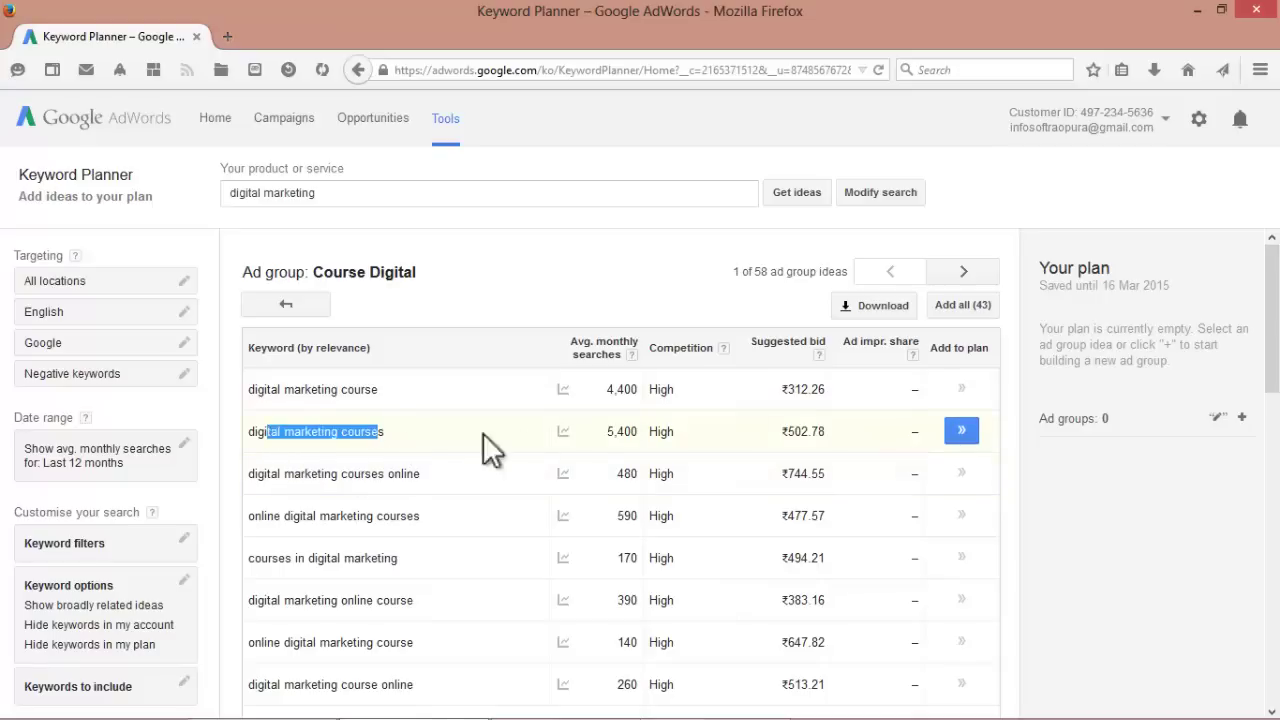
left_click_drag(606, 431, 645, 440)
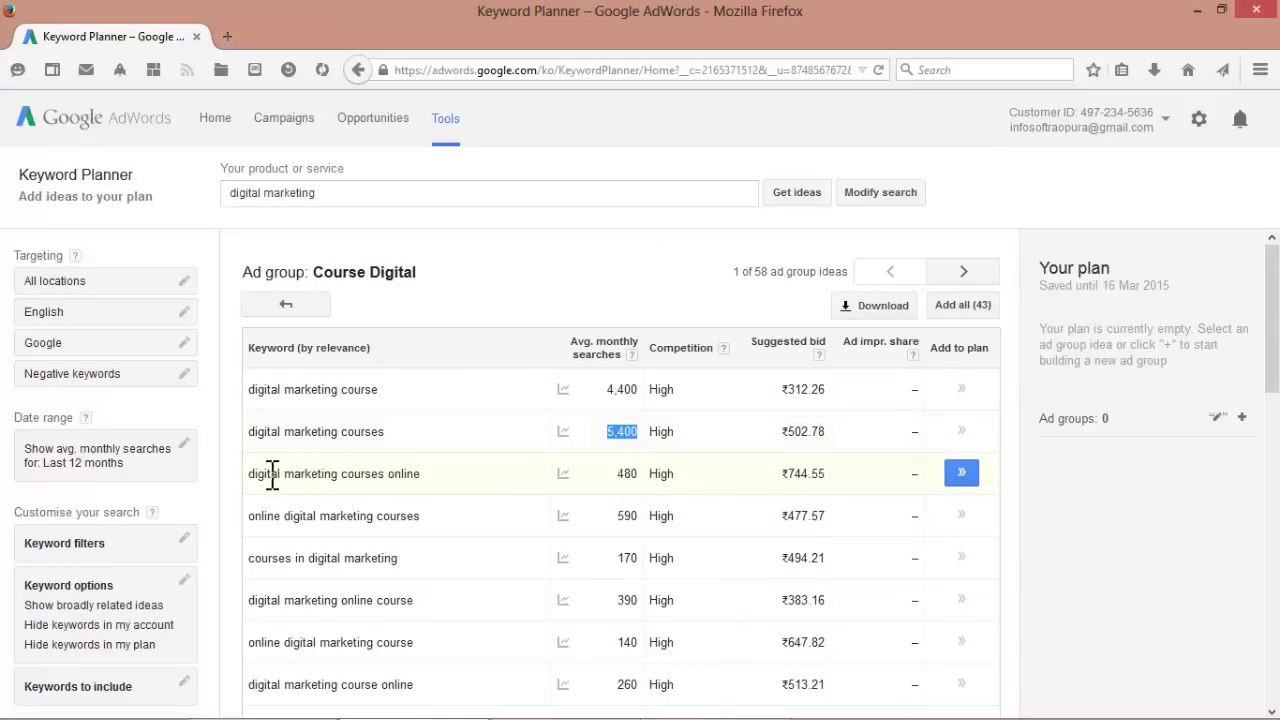
left_click_drag(267, 474, 342, 476)
left_click_drag(262, 516, 405, 520)
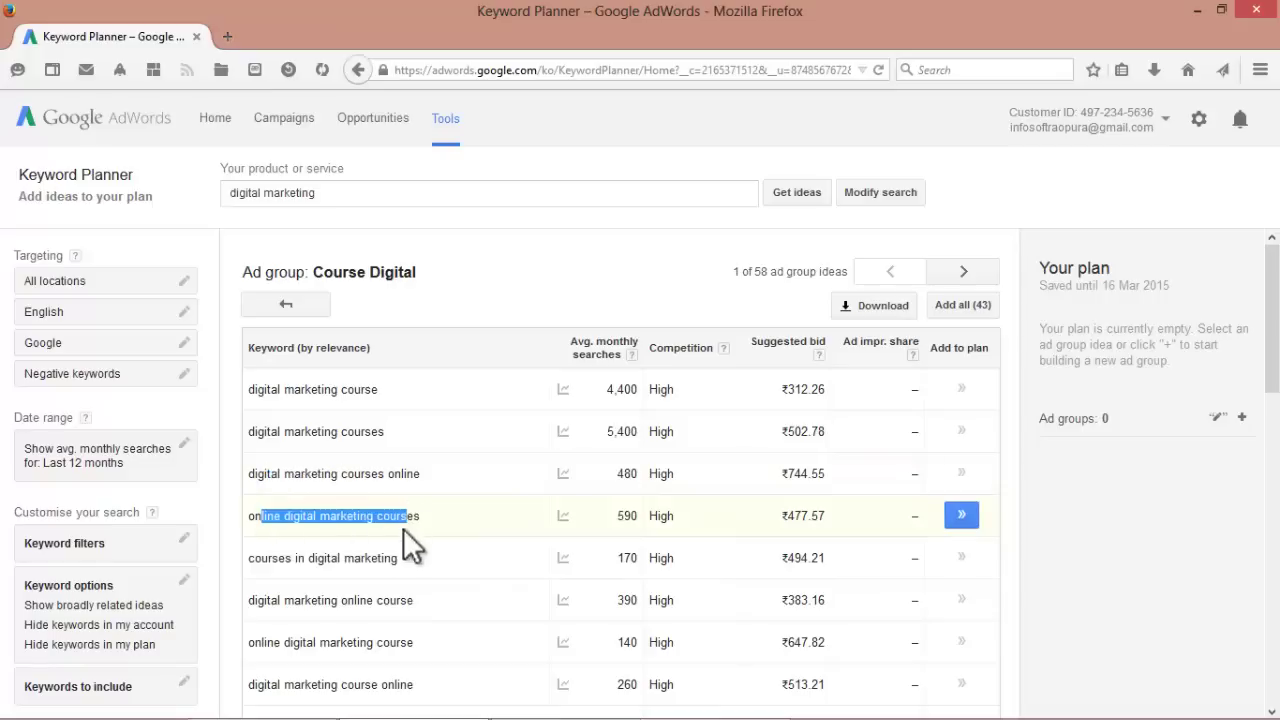
left_click_drag(255, 560, 372, 562)
mouse_move(563, 558)
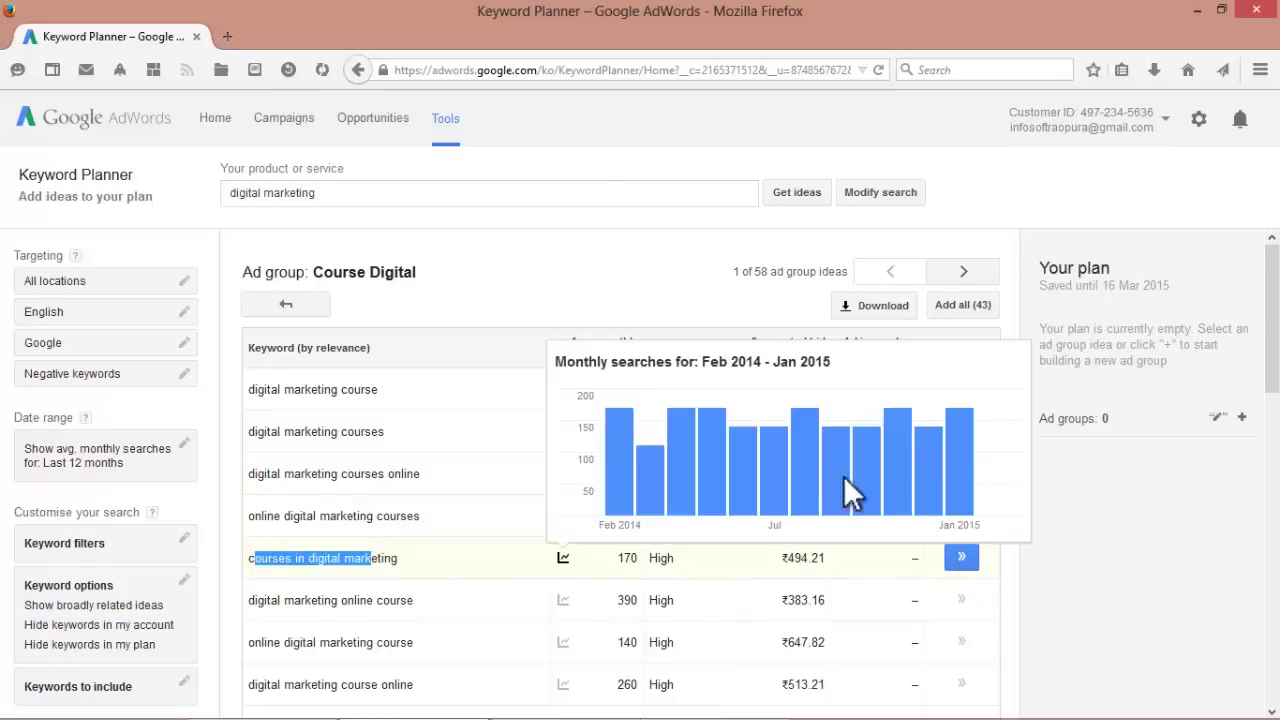
mouse_move(1272, 309)
left_mouse_down()
mouse_move(1277, 608)
mouse_move(1276, 295)
left_mouse_up()
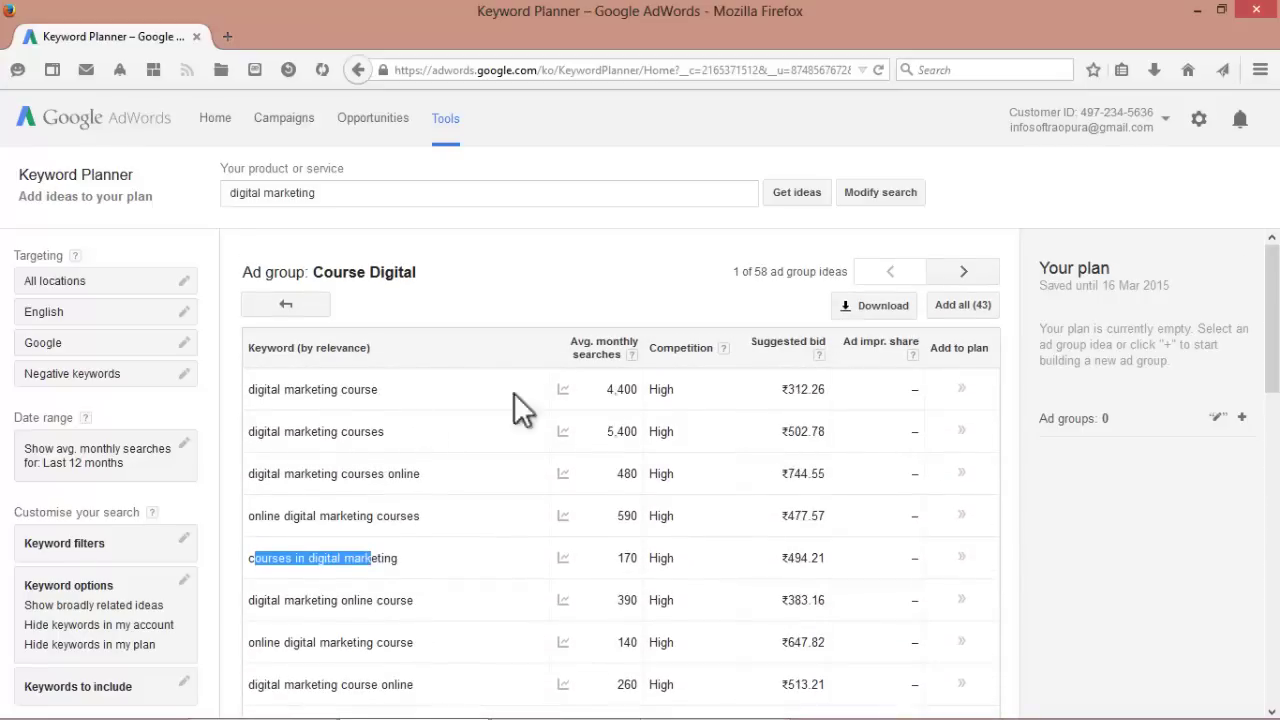
- Compare the keyword "digital marketing courses" with "digital marketing courses online" in the Course Digital list
double_click(287, 431)
left_click(287, 431)
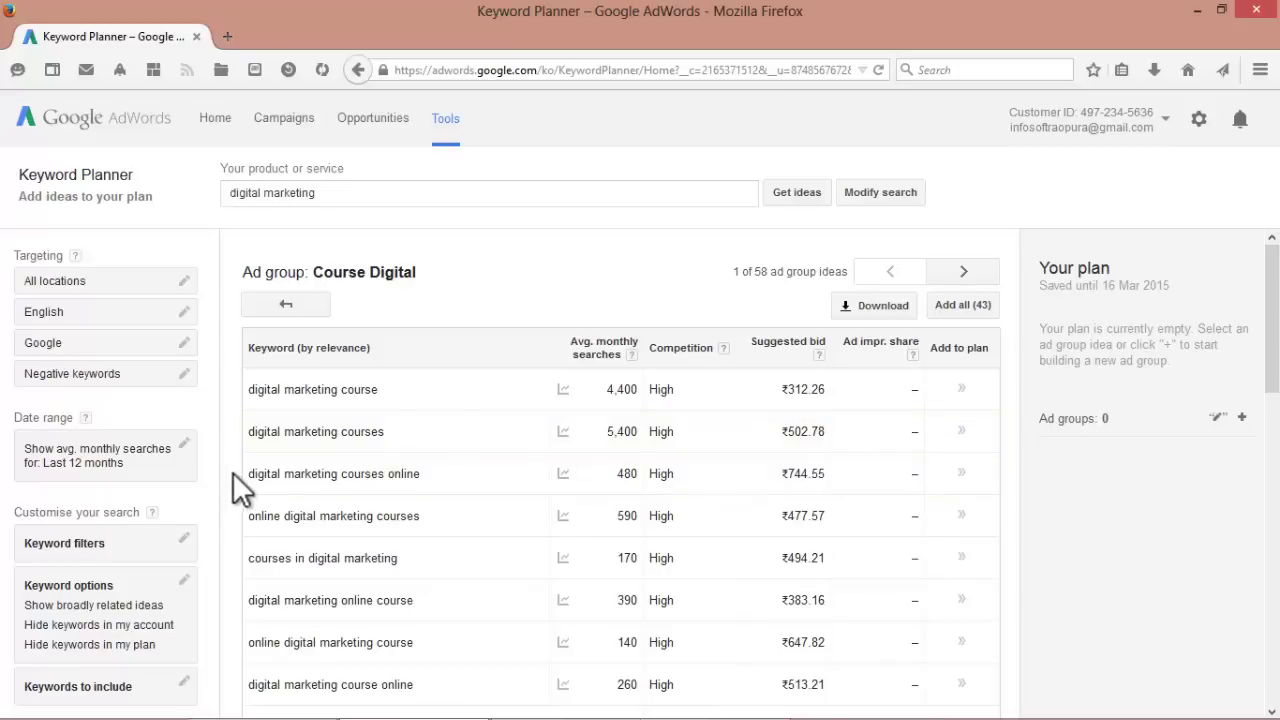
left_click_drag(249, 474, 428, 472)
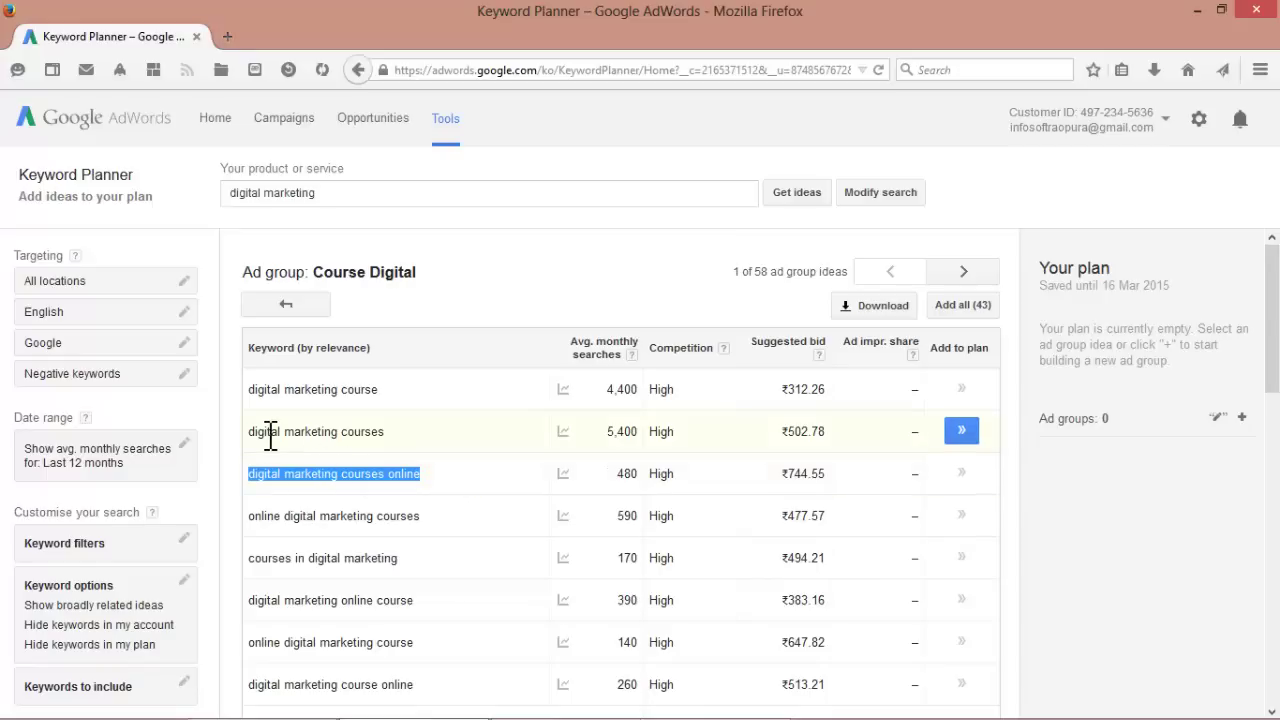
left_click_drag(250, 432, 386, 431)
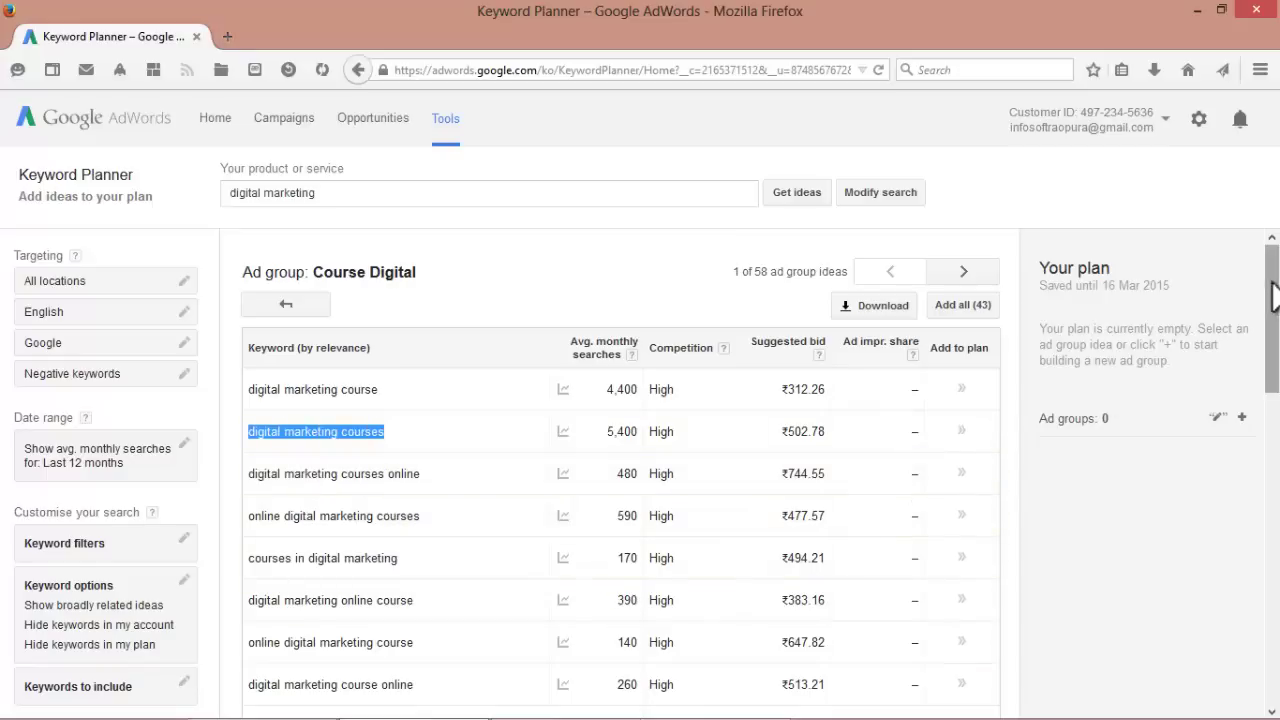
- Examine the keywords "online digital marketing courses" and "online digital marketing course" further down the list
left_click_drag(1272, 300, 1207, 336)
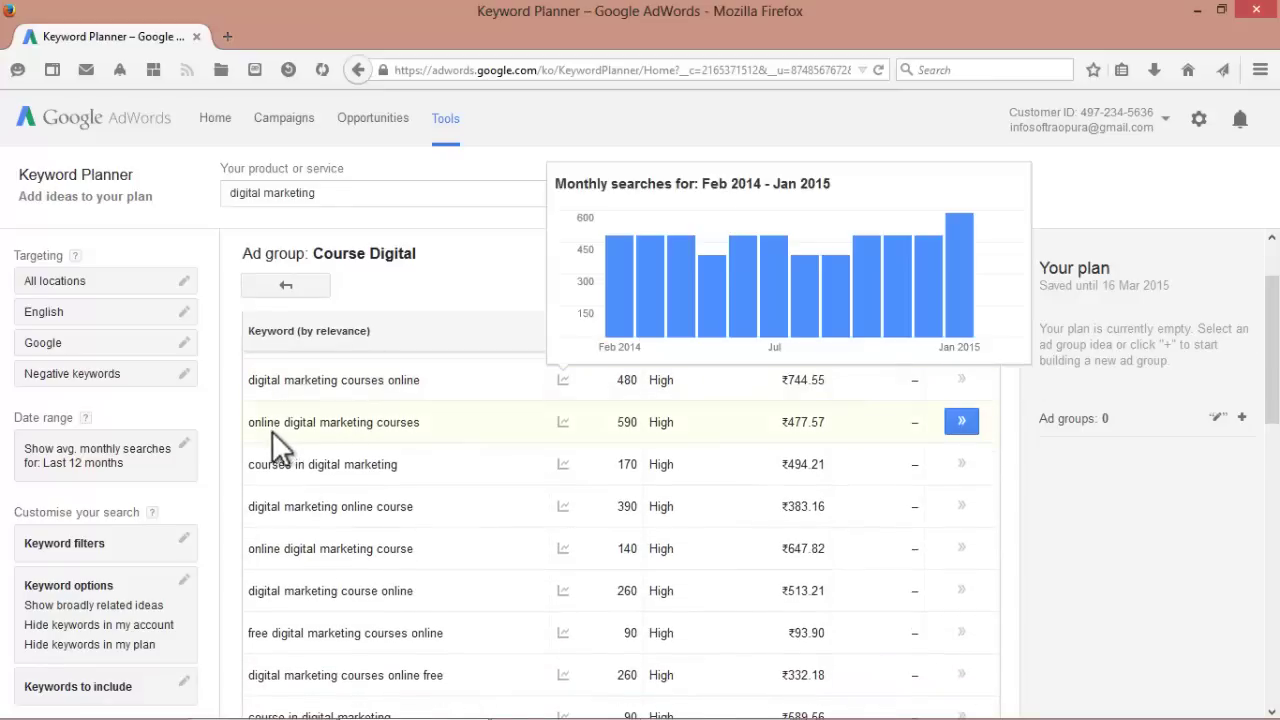
left_click_drag(255, 424, 383, 425)
left_click_drag(255, 549, 411, 549)
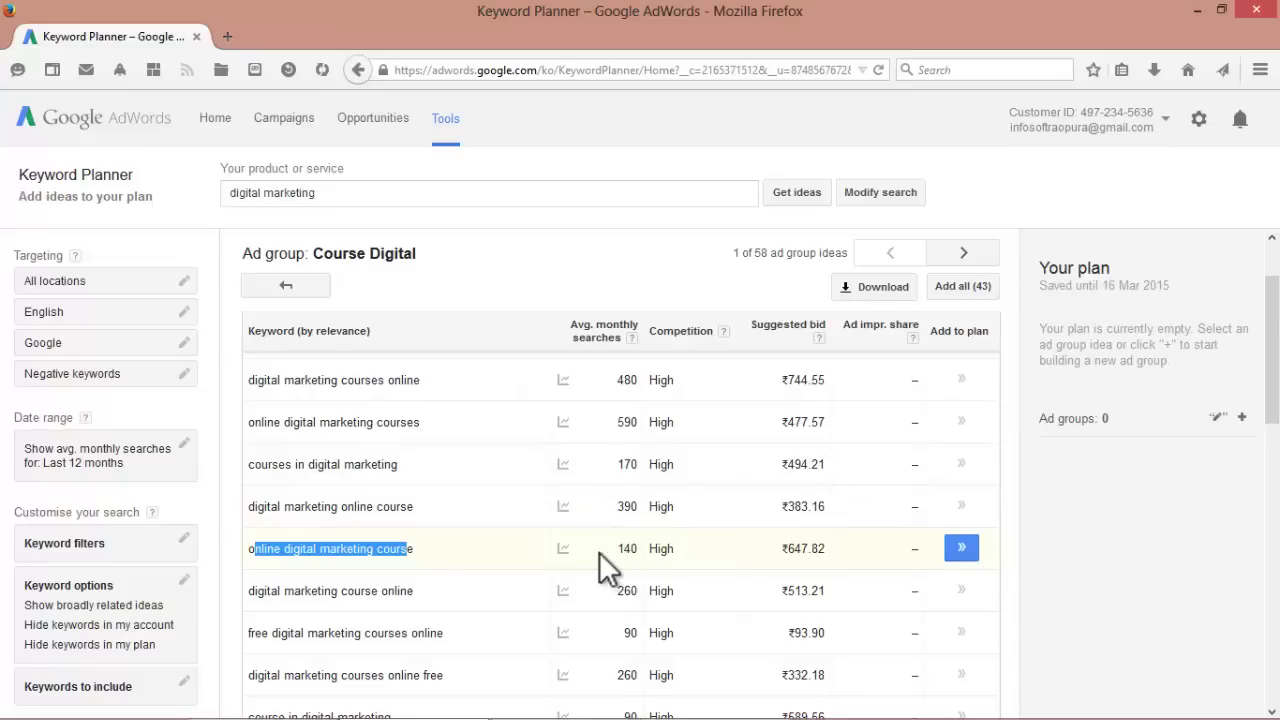
left_click(244, 555)
left_click_drag(248, 549, 413, 548)
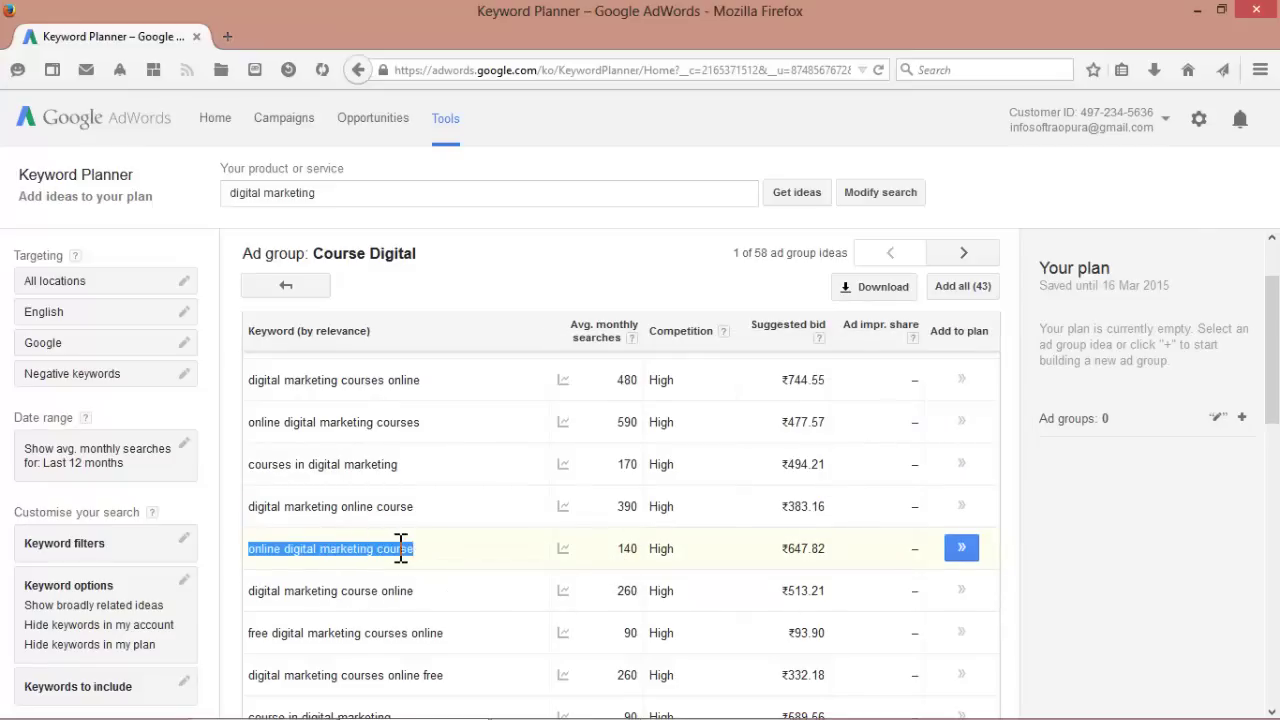
- Switch to Chrome and open the owner's YouTube channel page in a new tab
left_click(228, 37)
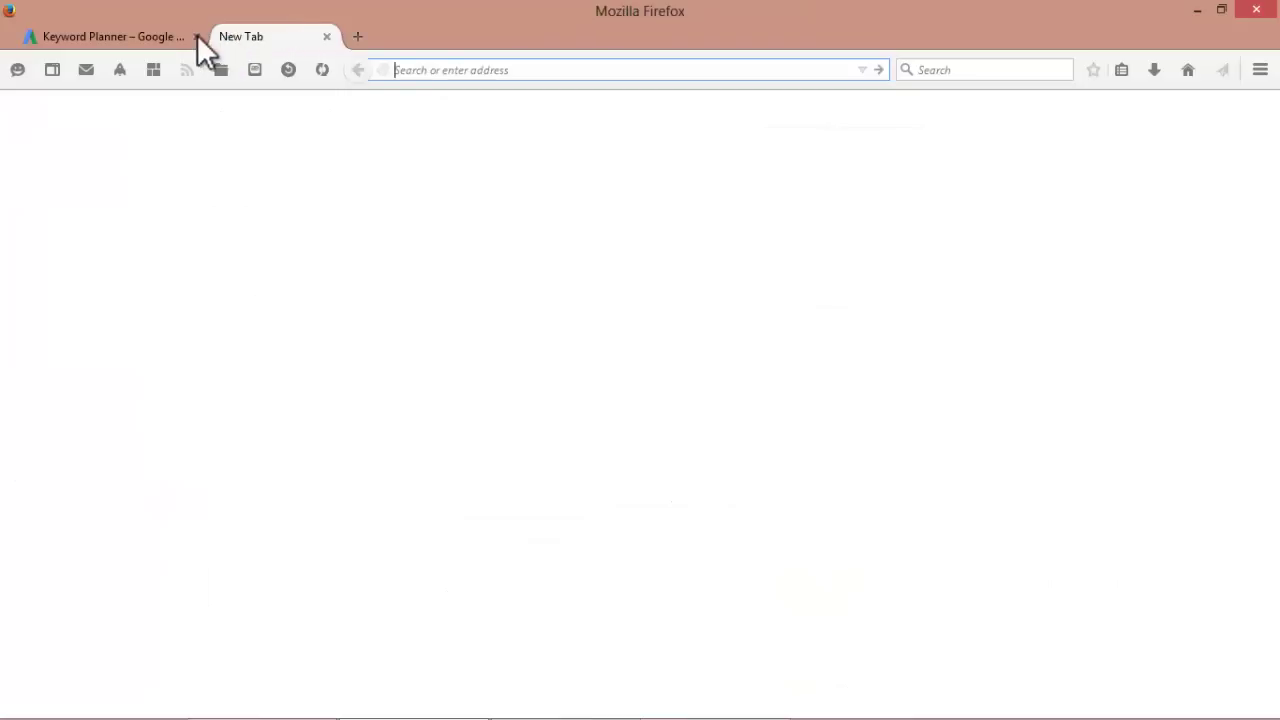
left_click(141, 36)
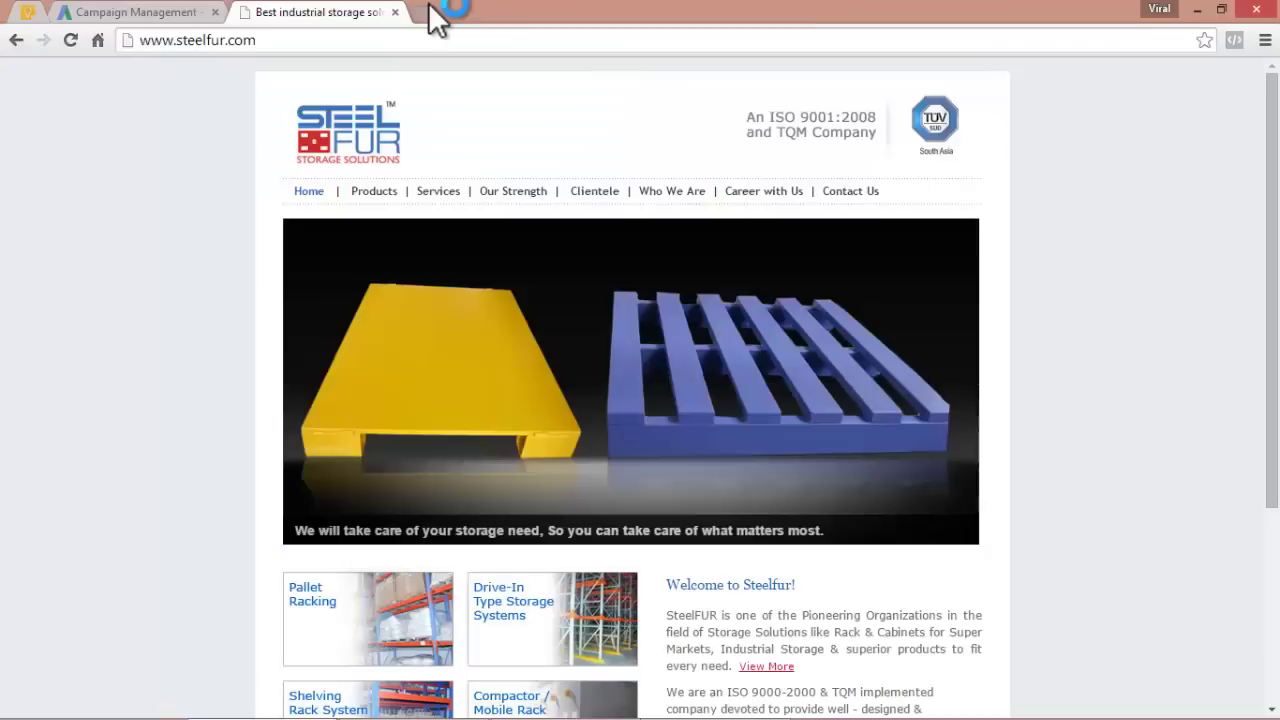
left_click(428, 12)
type("youtube.com")
key("Down")
key("Return")
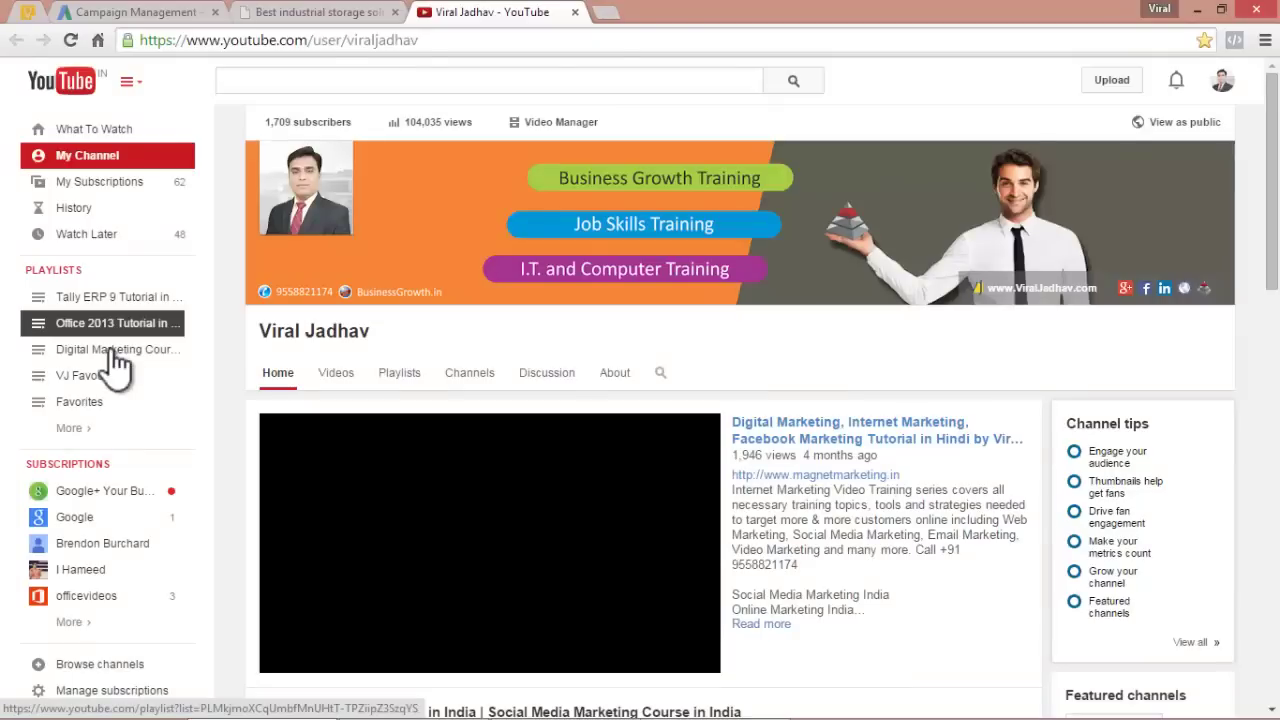
- Open the third video, a Facebook Marketing Tutorial in Hindi, from the Digital Marketing Course in India playlist
left_click(115, 352)
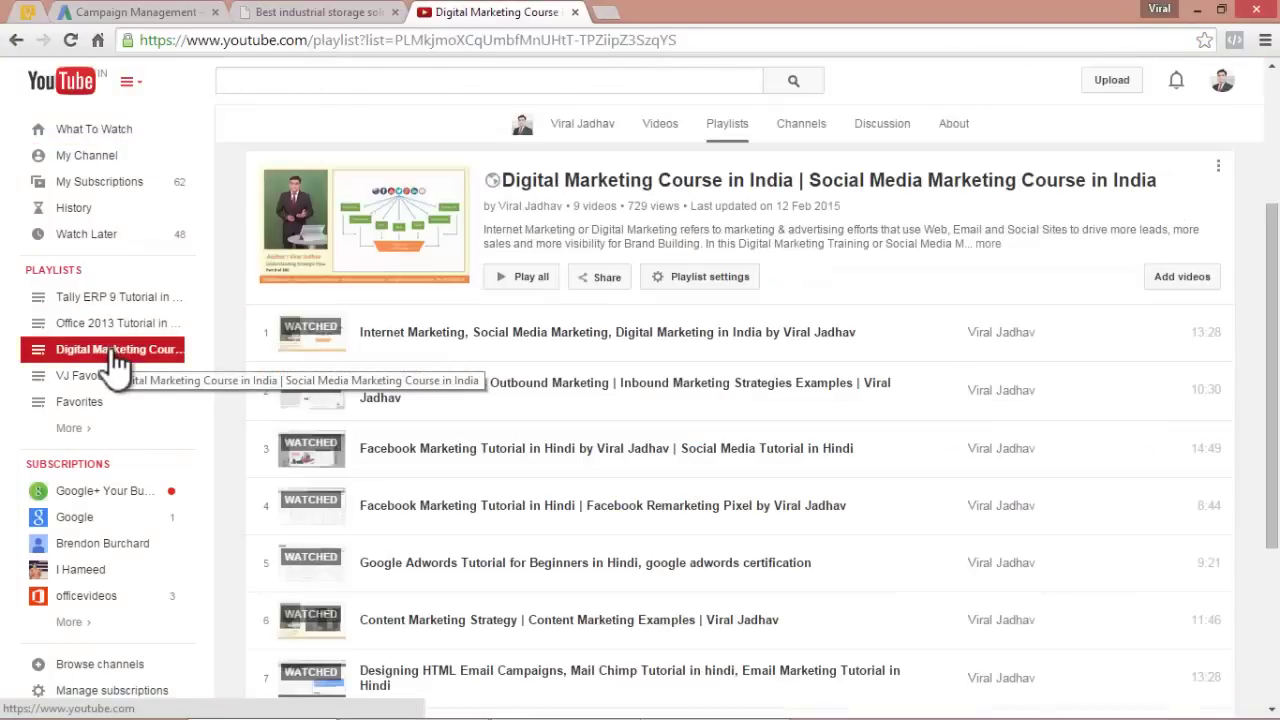
left_click(450, 448)
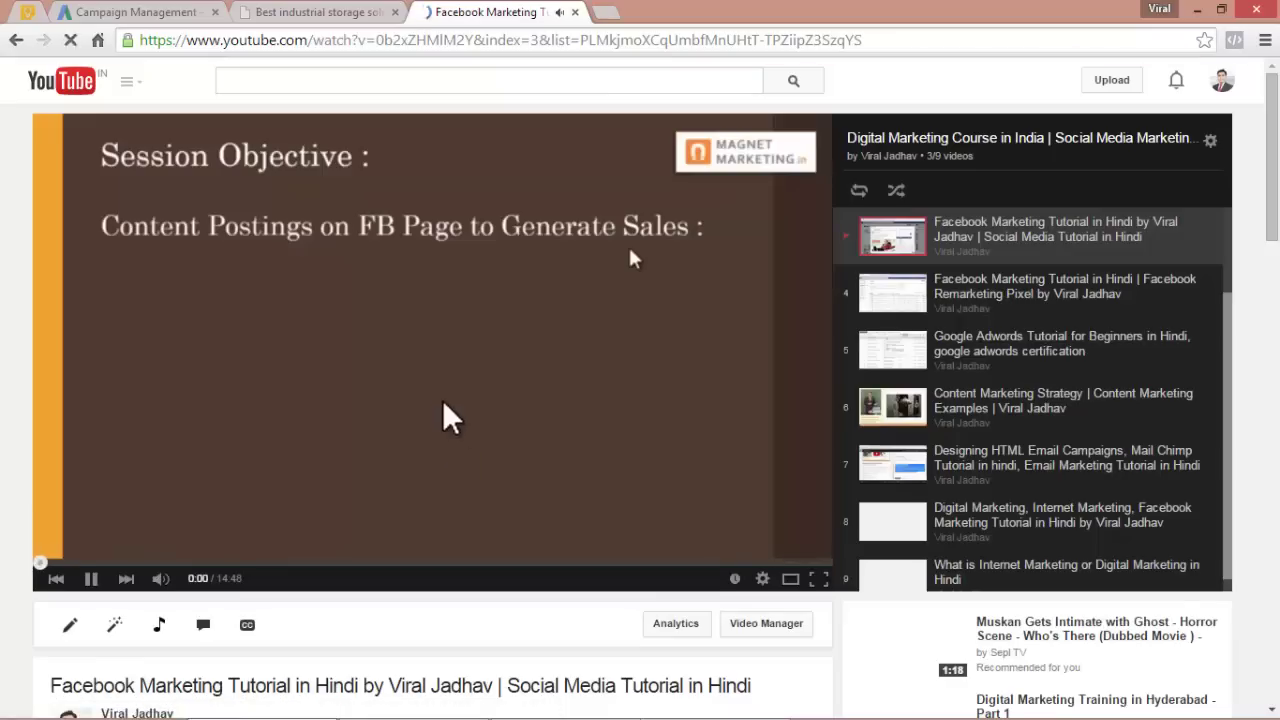
- Pause the Facebook Marketing Tutorial video and expand its full description
left_click(445, 388)
scroll(445, 388, "down", 1)
scroll(445, 395, "down", 5)
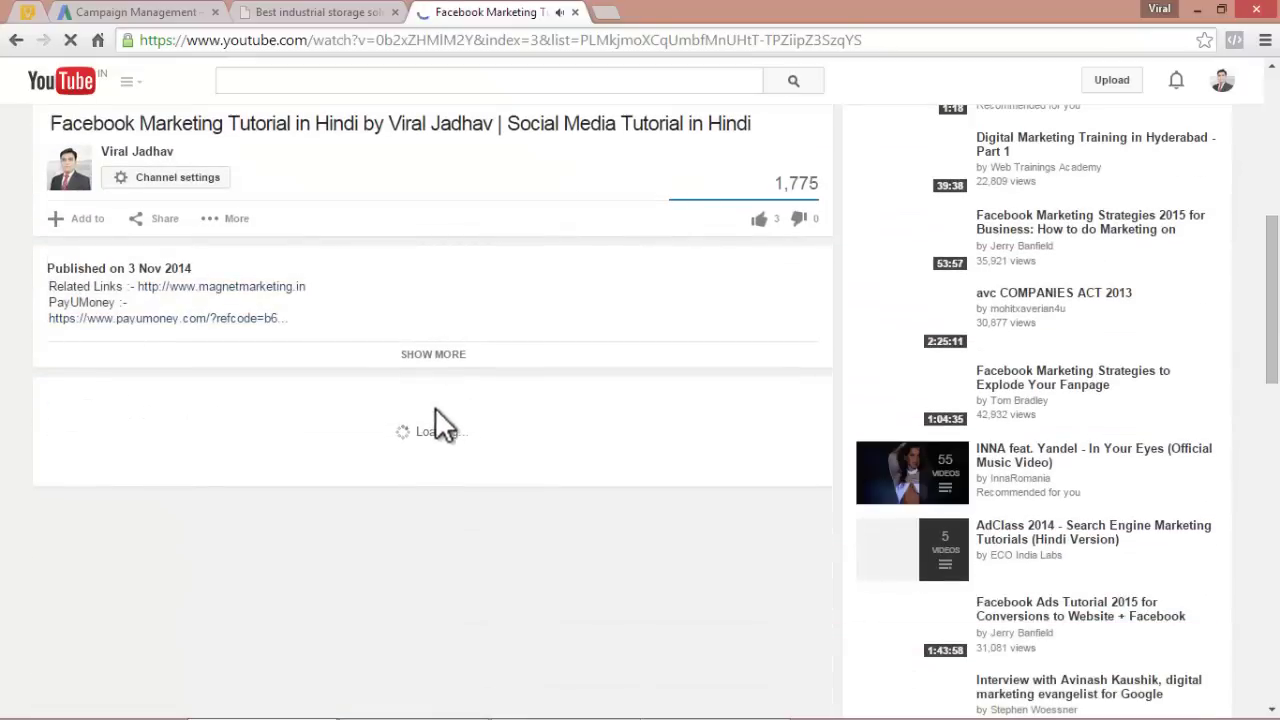
left_click(428, 354)
scroll(430, 370, "down", 2)
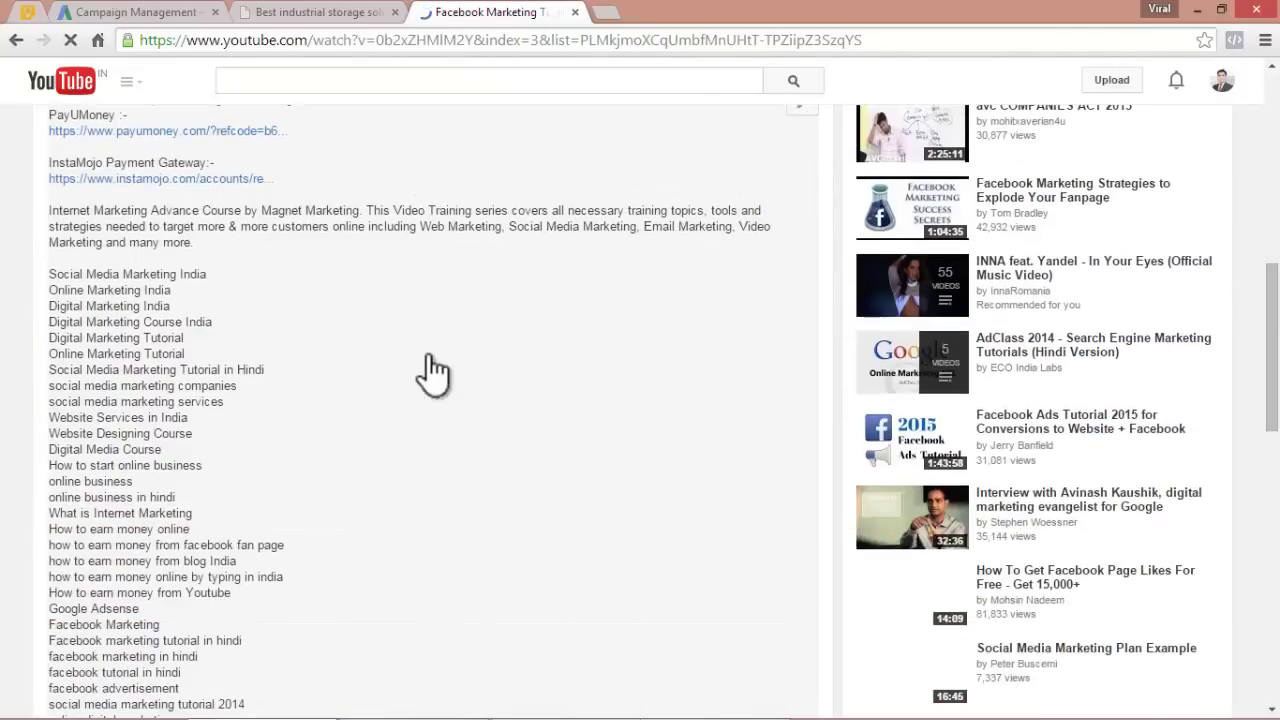
- Examine the keyword list in the video's description and compare it with the video title
scroll(132, 382, "down", 7)
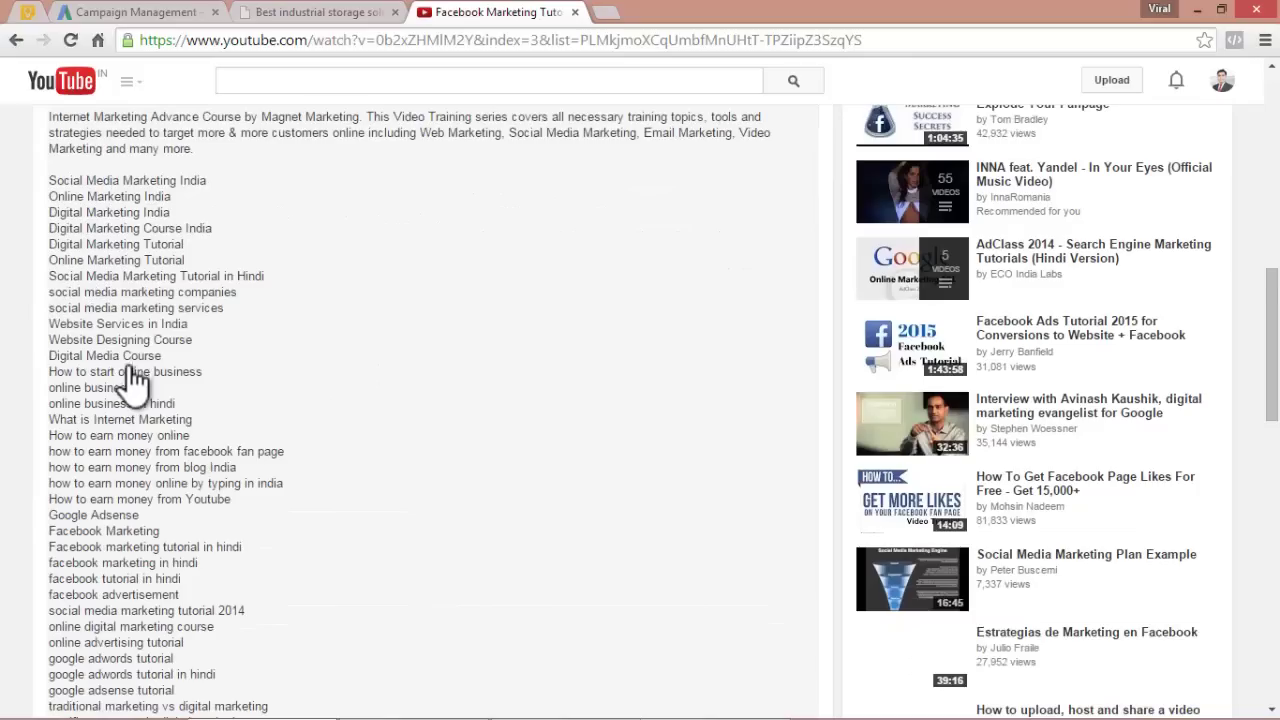
scroll(137, 243, "up", 13)
scroll(366, 240, "down", 3)
scroll(172, 495, "down", 7)
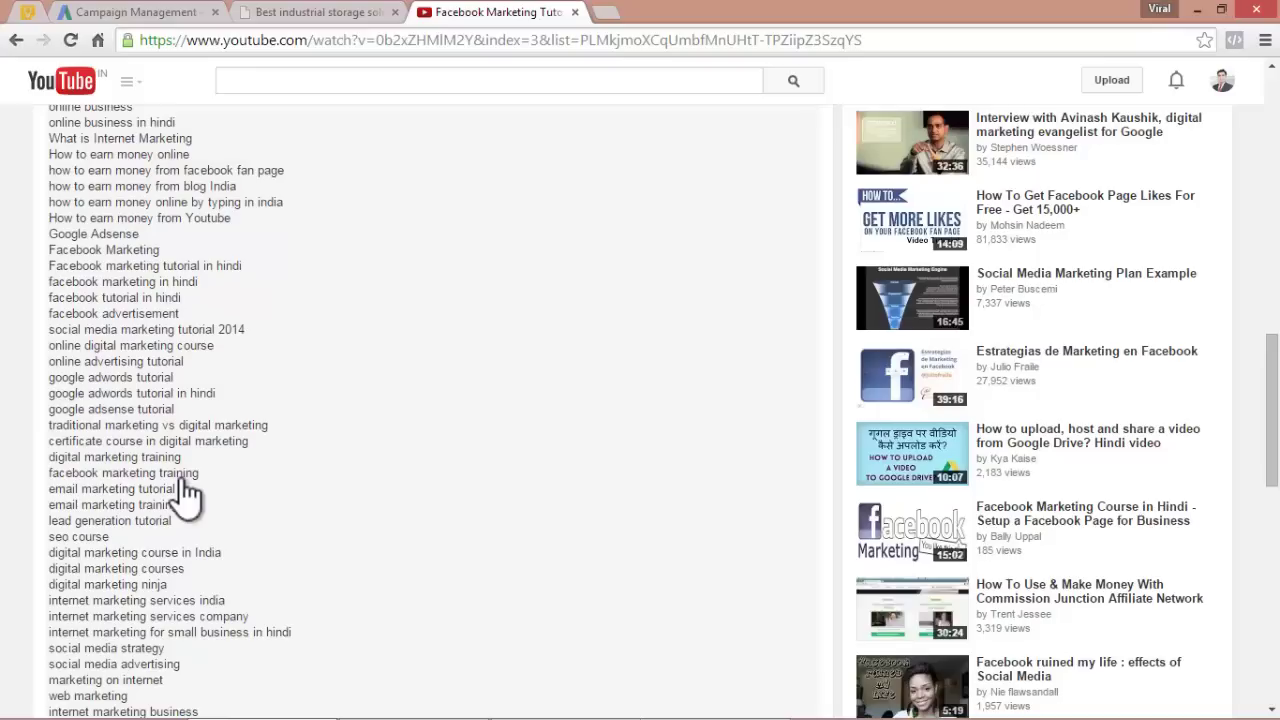
scroll(190, 485, "up", 15)
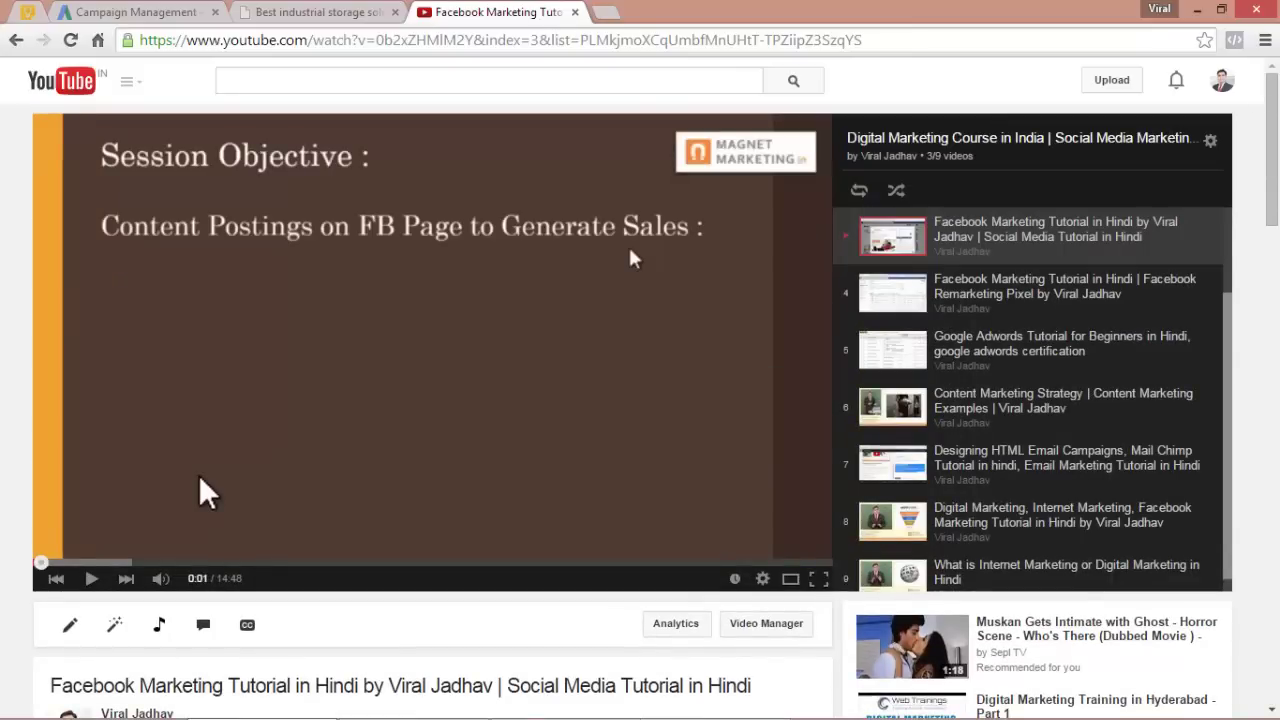
- Switch back to the AdWords Keyword Planner in Firefox and show the available AdWords tools
key("alt+Tab")
key("alt+Tab")
key("alt+Tab")
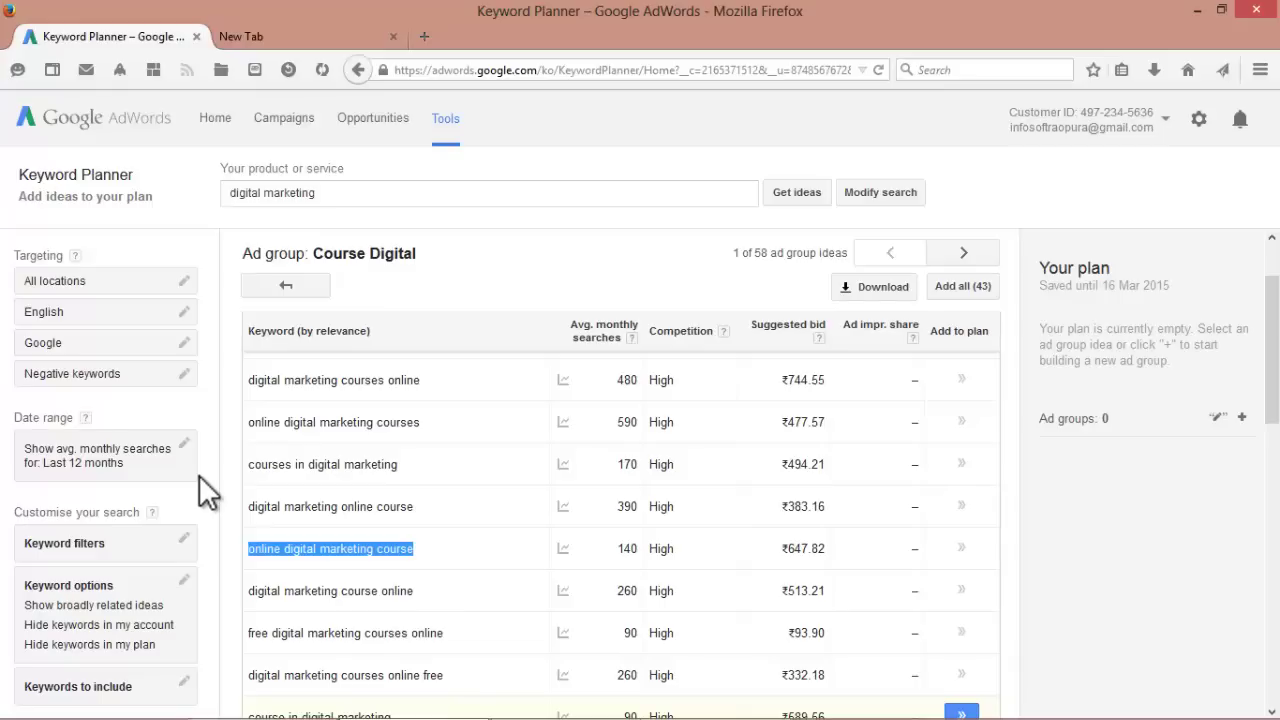
left_click(446, 121)
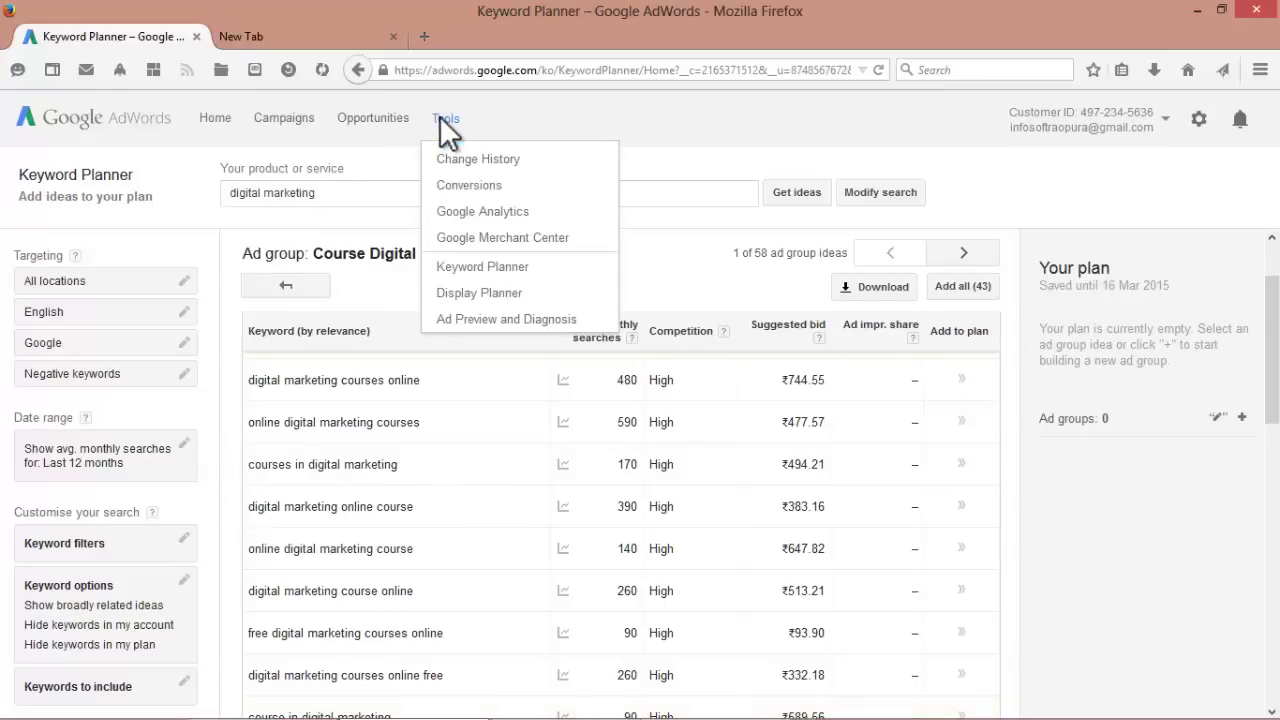